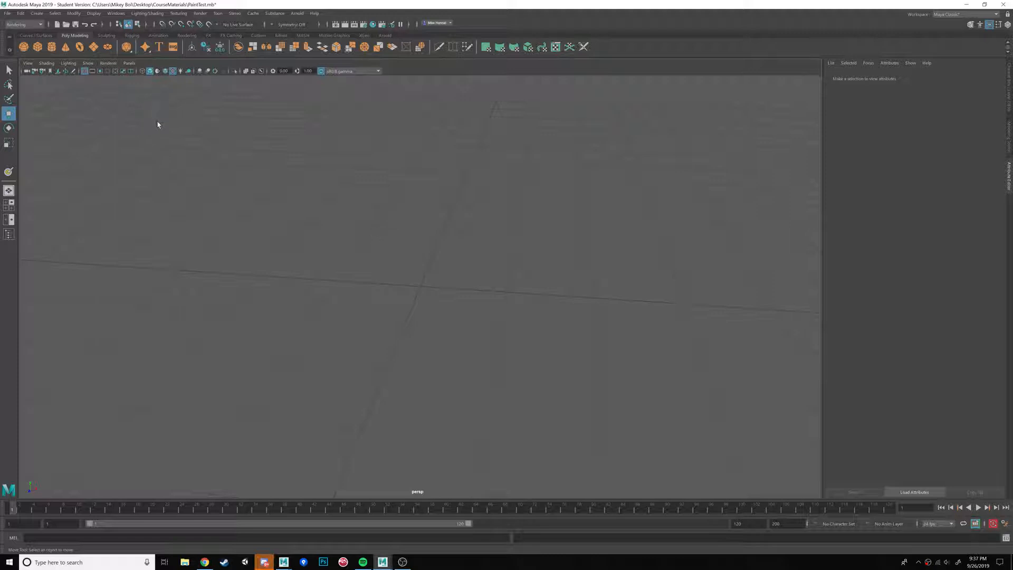
Create a polygon sphere and assign it a new Phong material
click(24, 47)
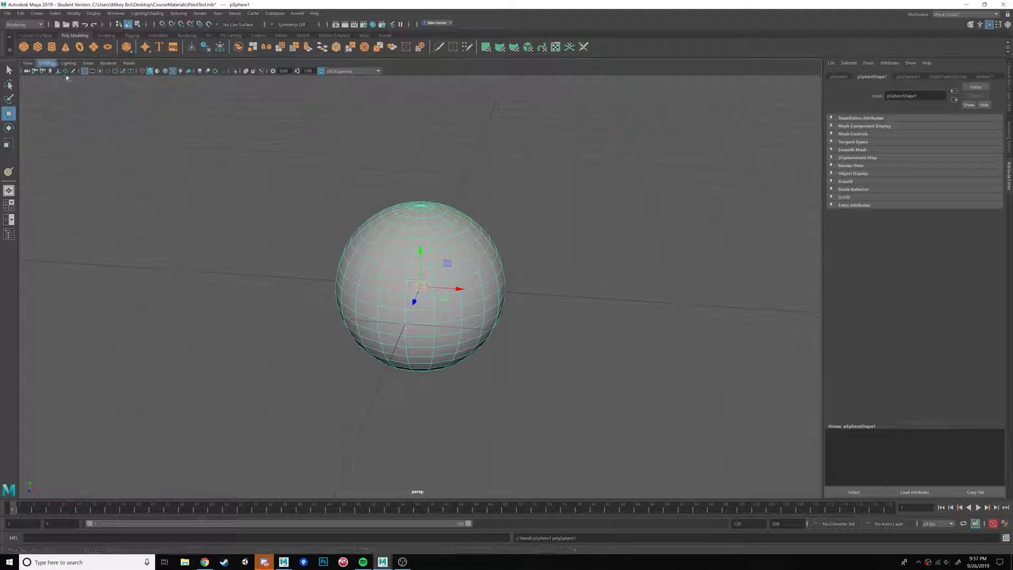
alt+drag(456, 240, 493, 233)
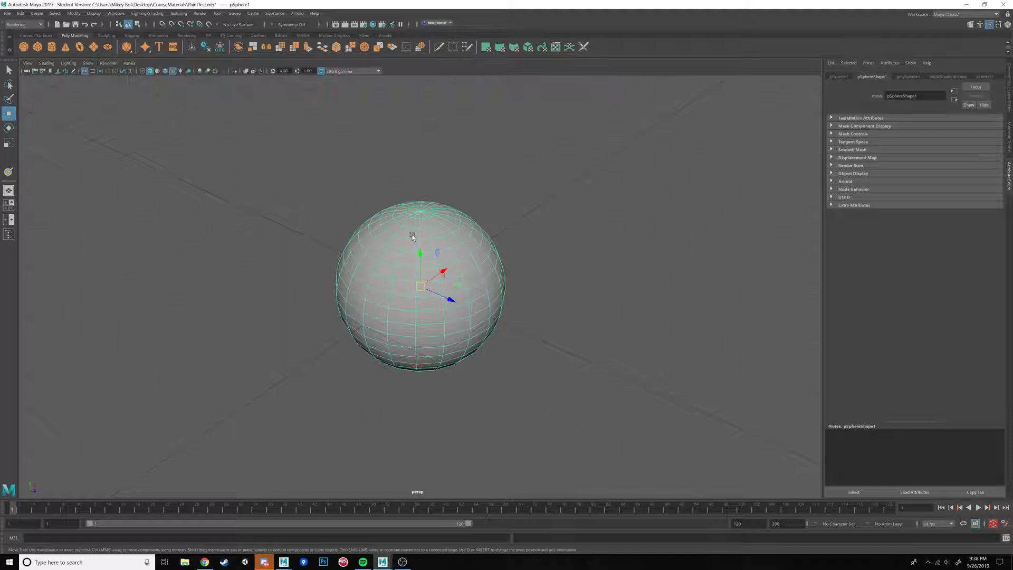
right_click(439, 229)
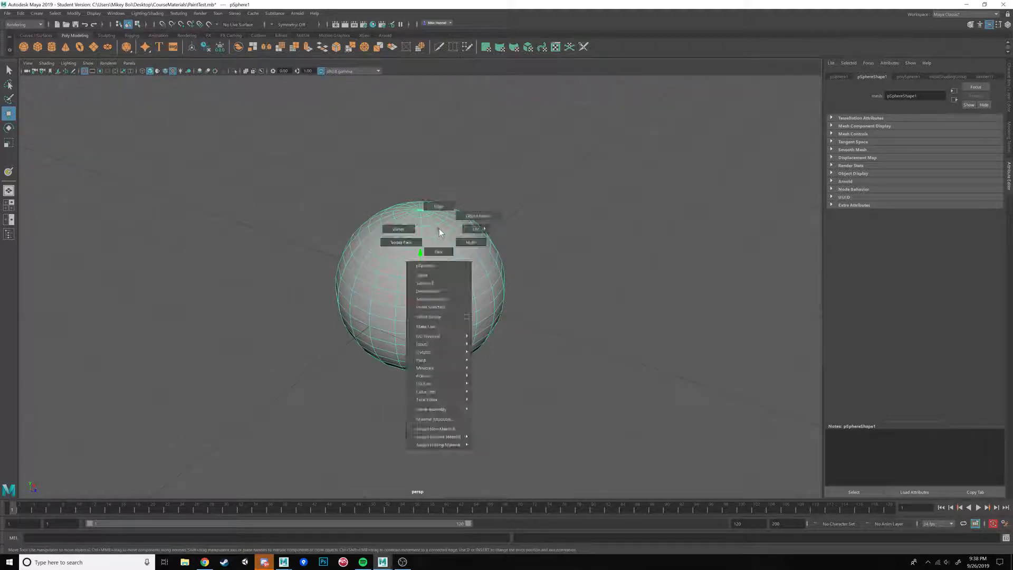
click(448, 428)
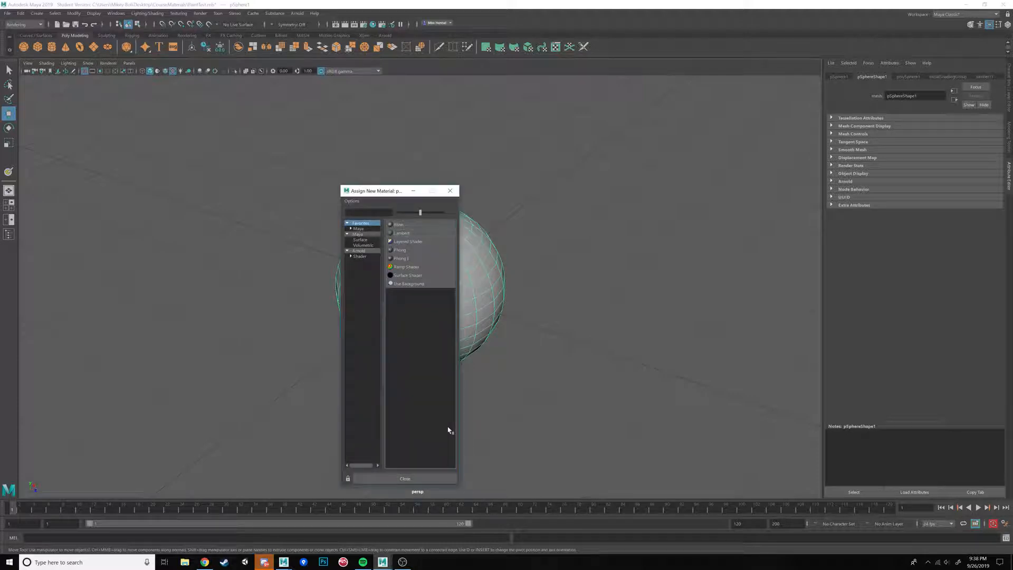
click(416, 253)
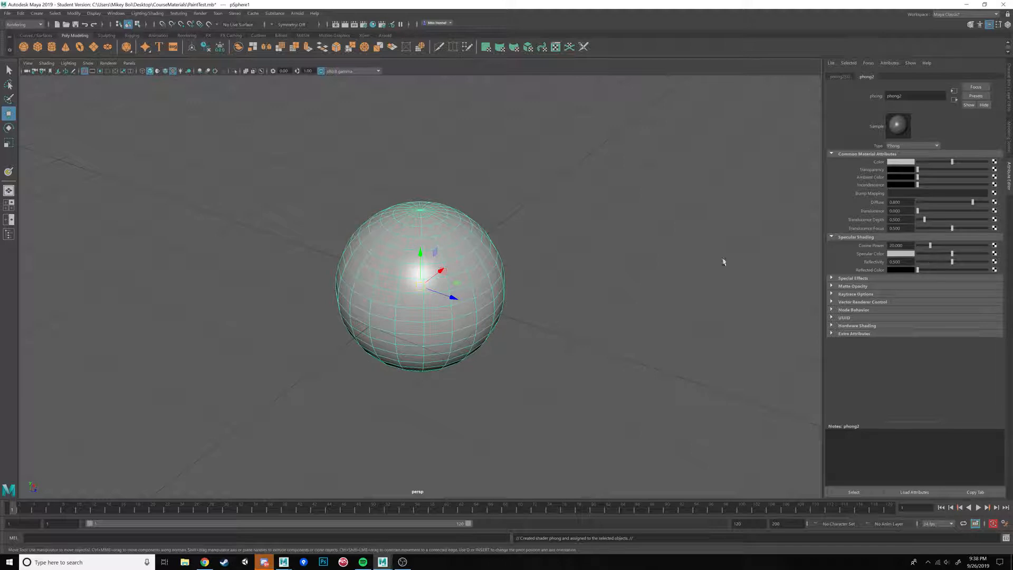
click(558, 273)
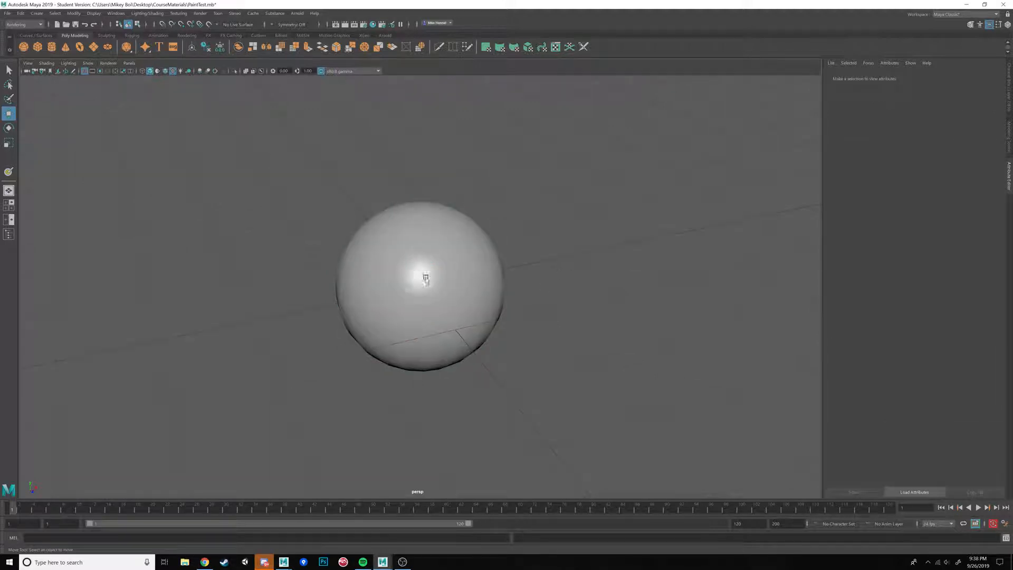
click(444, 350)
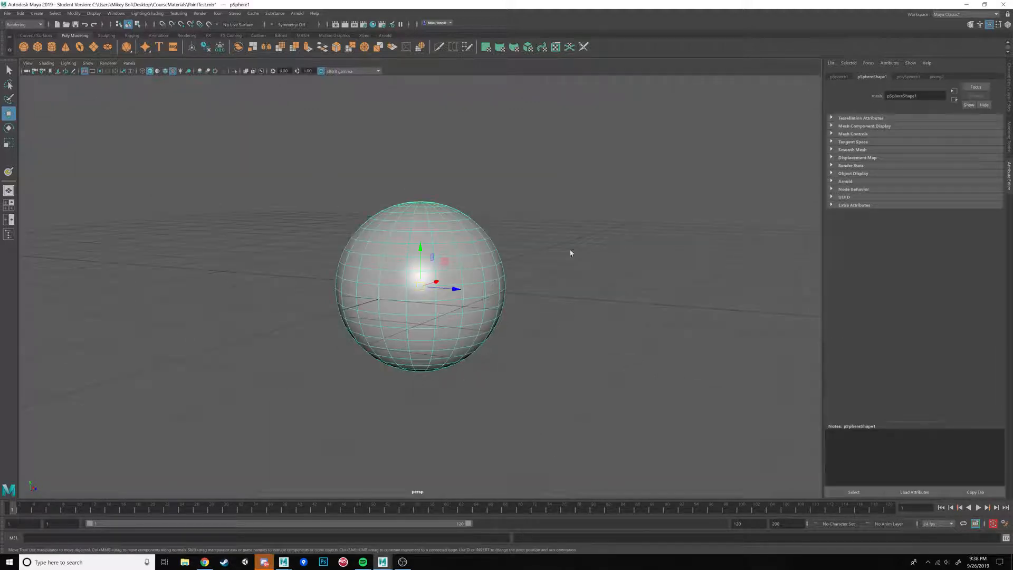
alt+drag(570, 253, 583, 268)
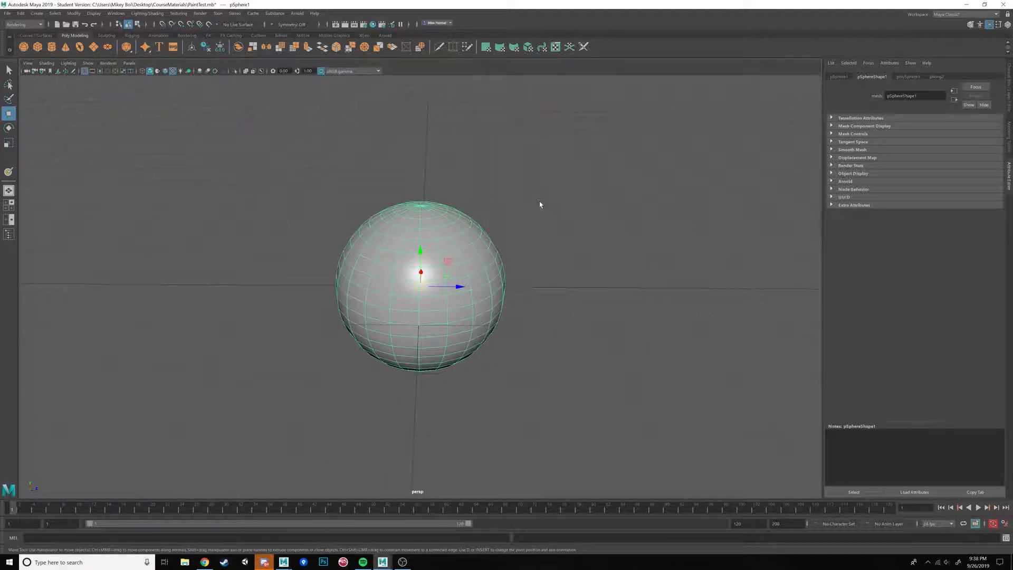
alt+drag(540, 202, 508, 211)
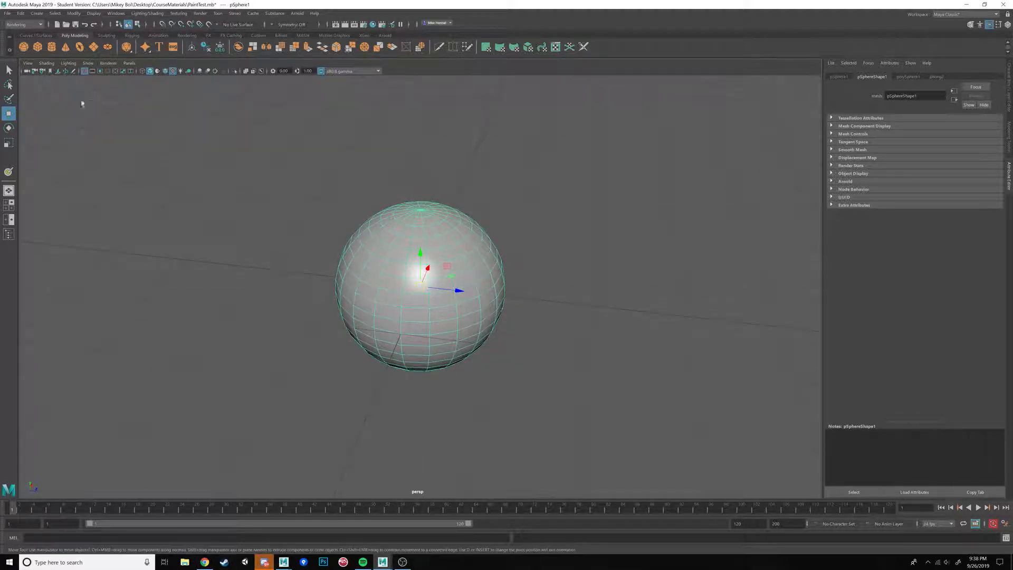
Switch the menu set to Modeling and back to Rendering
click(41, 25)
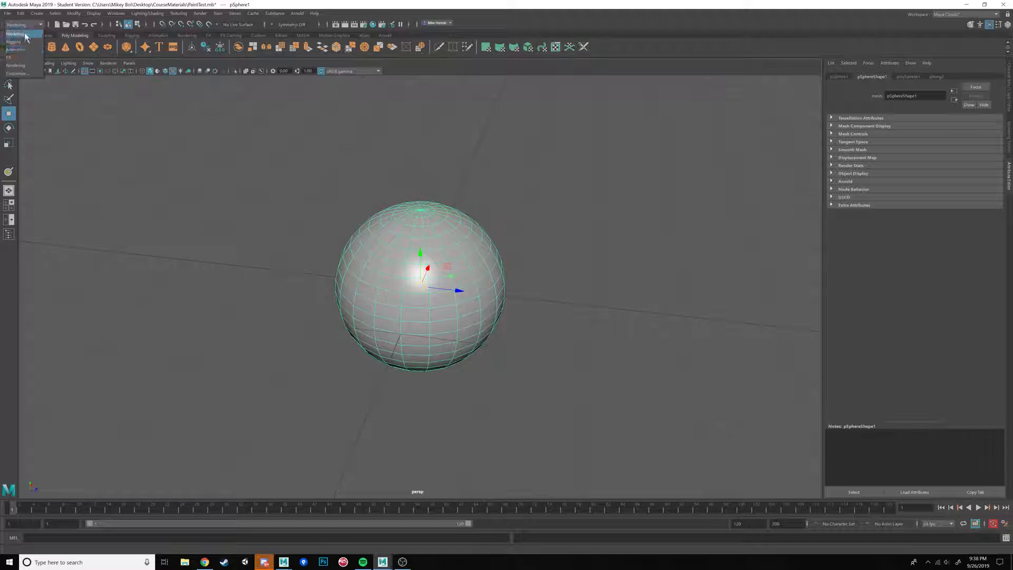
click(24, 34)
click(43, 25)
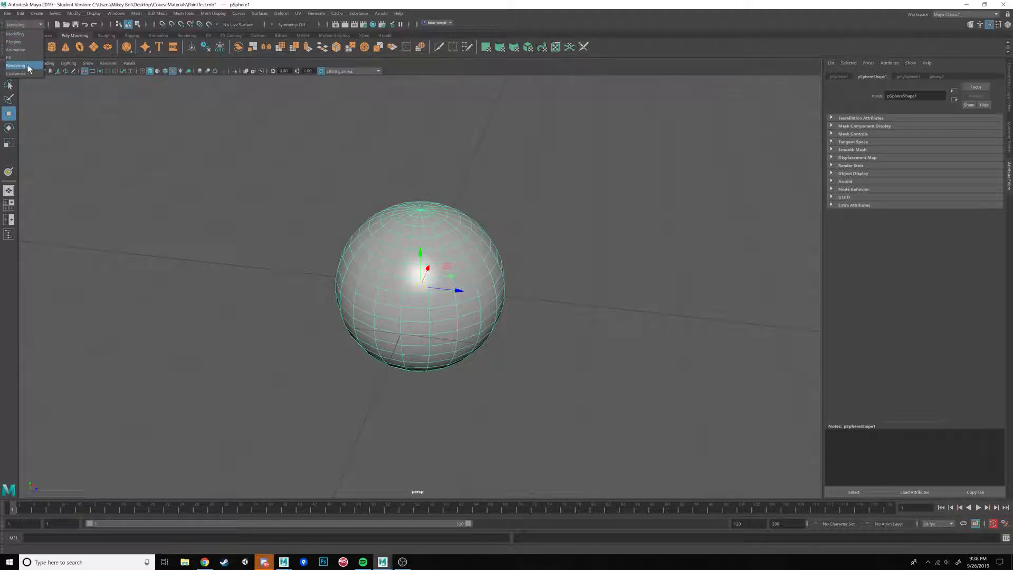
click(27, 64)
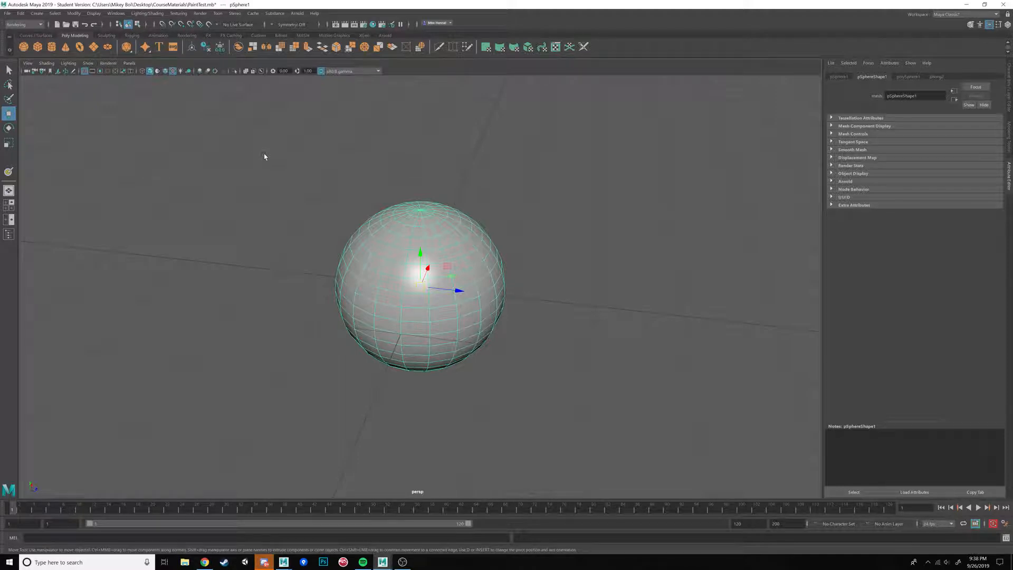
Activate the 3D Paint Tool on the sphere with its tool settings open, showing the file texture options
click(182, 15)
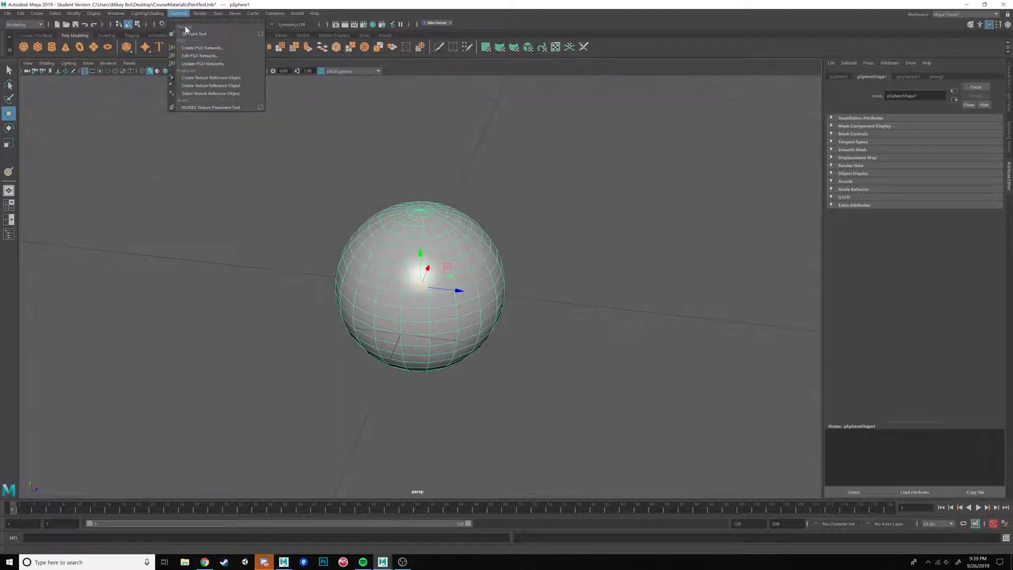
click(261, 33)
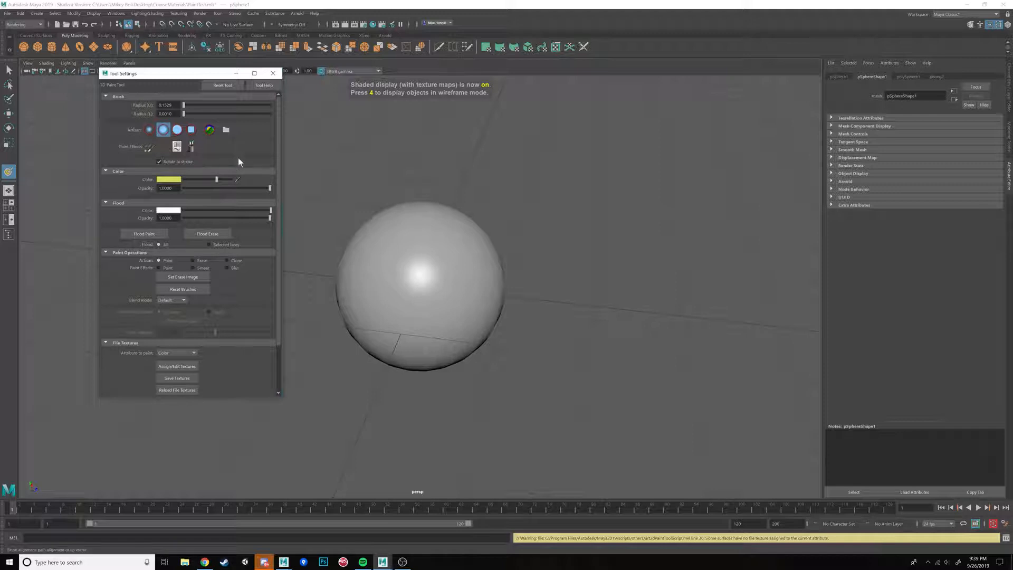
scroll(251, 143, down, 3)
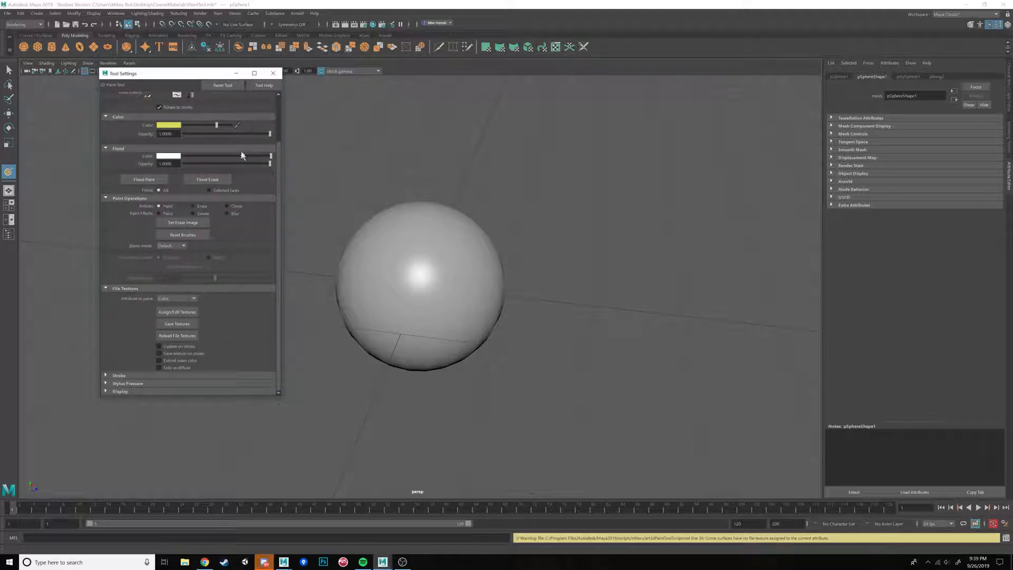
scroll(242, 155, up, 3)
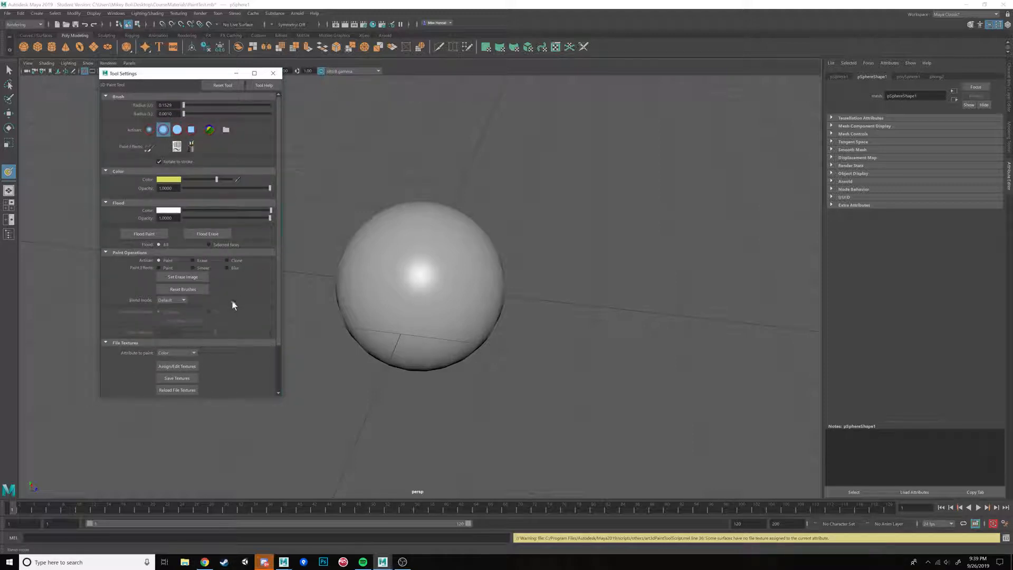
scroll(221, 327, down, 3)
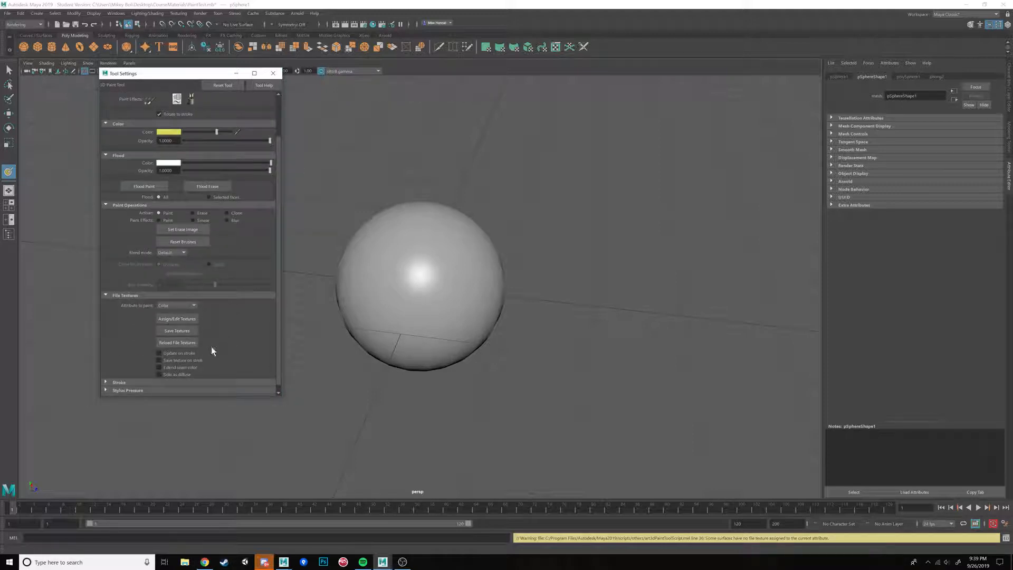
Assign a file texture with a size of 2048 by 2048 to the sphere's Color attribute for painting
click(177, 318)
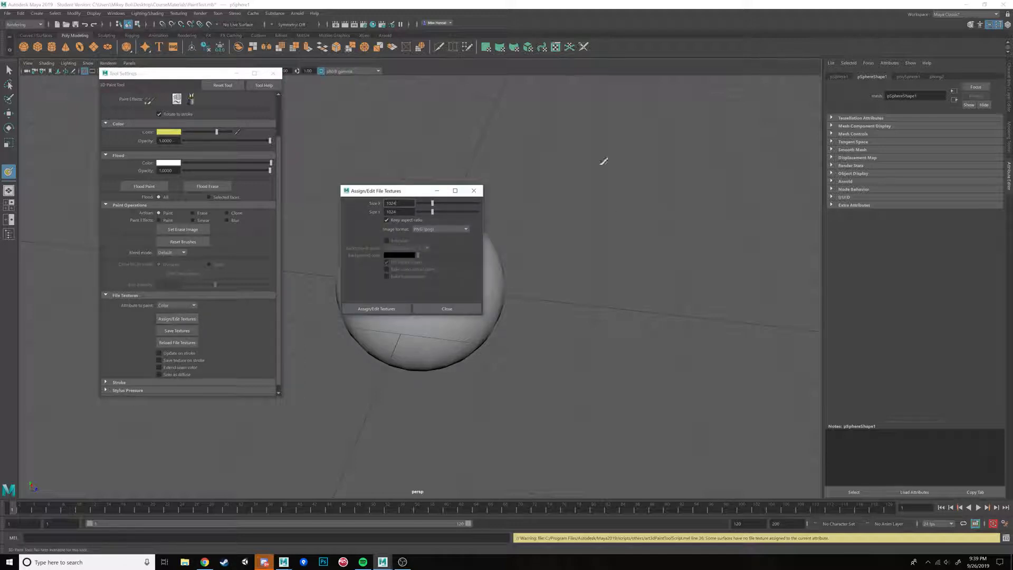
double_click(396, 203)
text(5)
key(Tab)
double_click(391, 203)
text(1024)
key(Return)
click(399, 203)
double_click(391, 203)
text(2048)
key(Return)
click(377, 310)
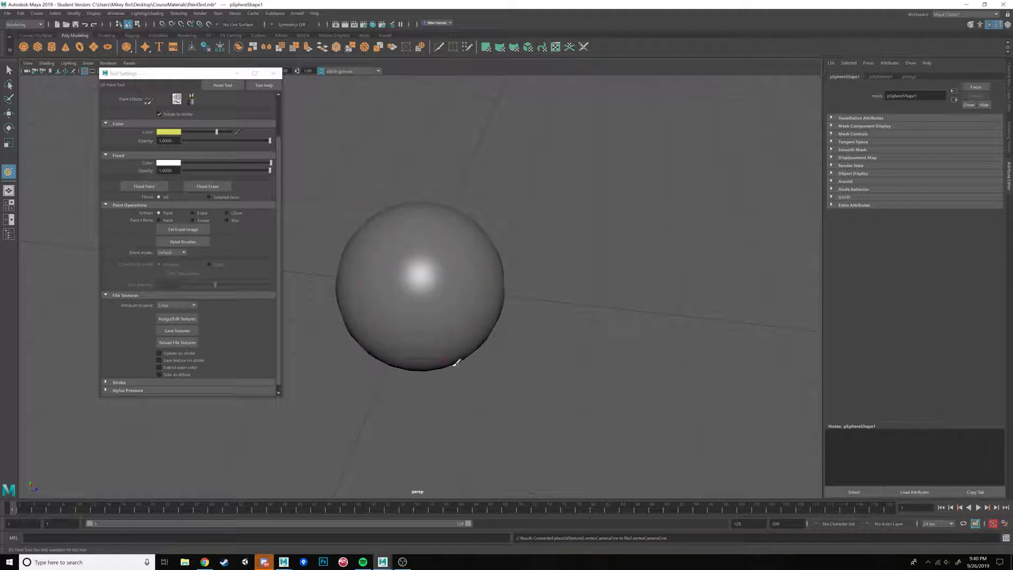
Paint broad yellow strokes across the upper part of the sphere
alt+drag(453, 365, 441, 362)
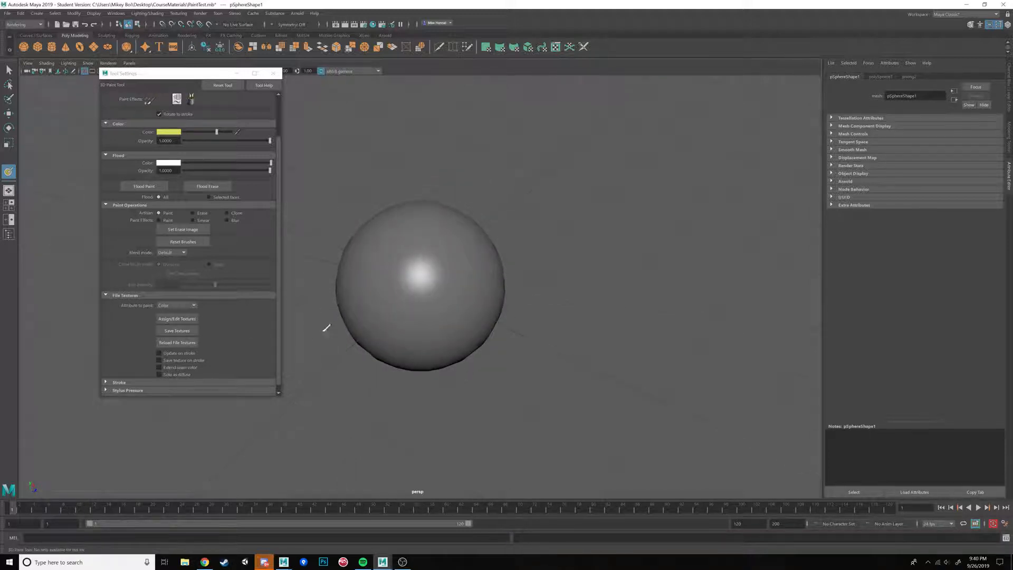
alt+middle_drag(324, 330, 380, 317)
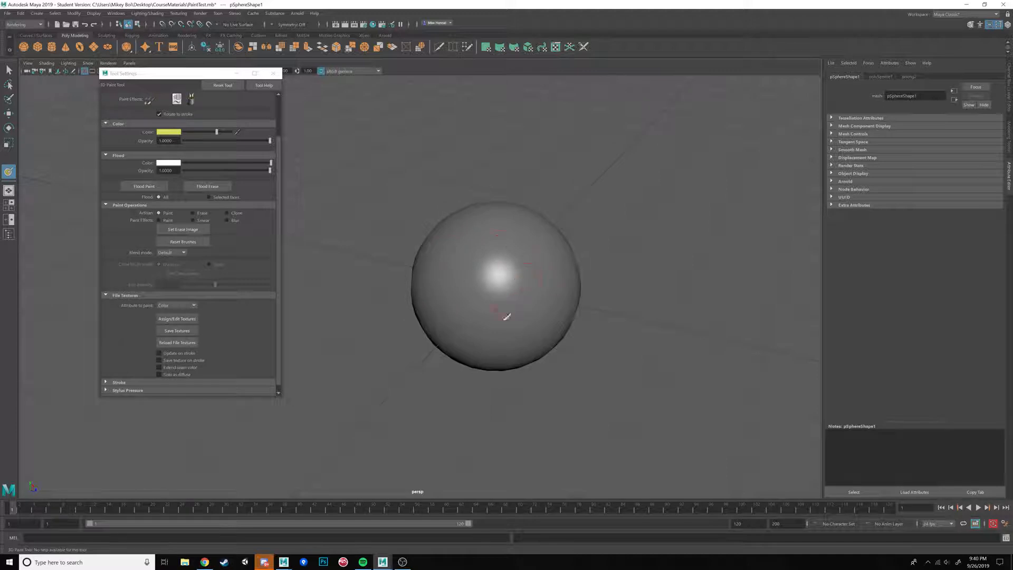
mouse_move(591, 205)
alt+mouse_down()
mouse_move(572, 249)
mouse_move(489, 235)
mouse_move(441, 287)
mouse_move(528, 275)
mouse_move(507, 318)
mouse_move(461, 333)
mouse_move(563, 322)
alt+mouse_up()
mouse_move(597, 293)
alt+mouse_down()
mouse_move(452, 253)
mouse_move(468, 226)
mouse_move(475, 232)
alt+mouse_up()
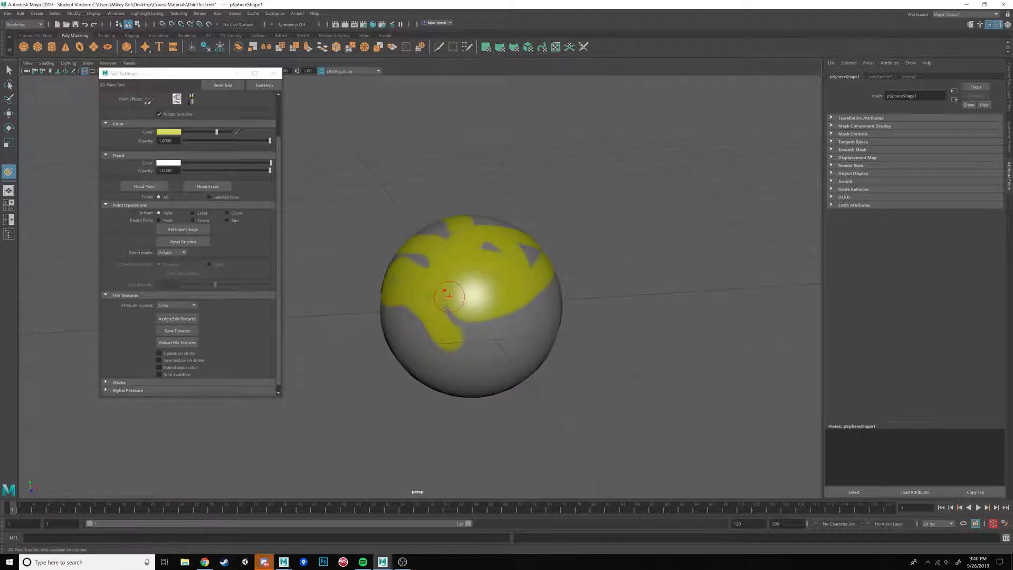
Change the paint color to bright blue and paint over much of the yellow area on top of the sphere
click(168, 132)
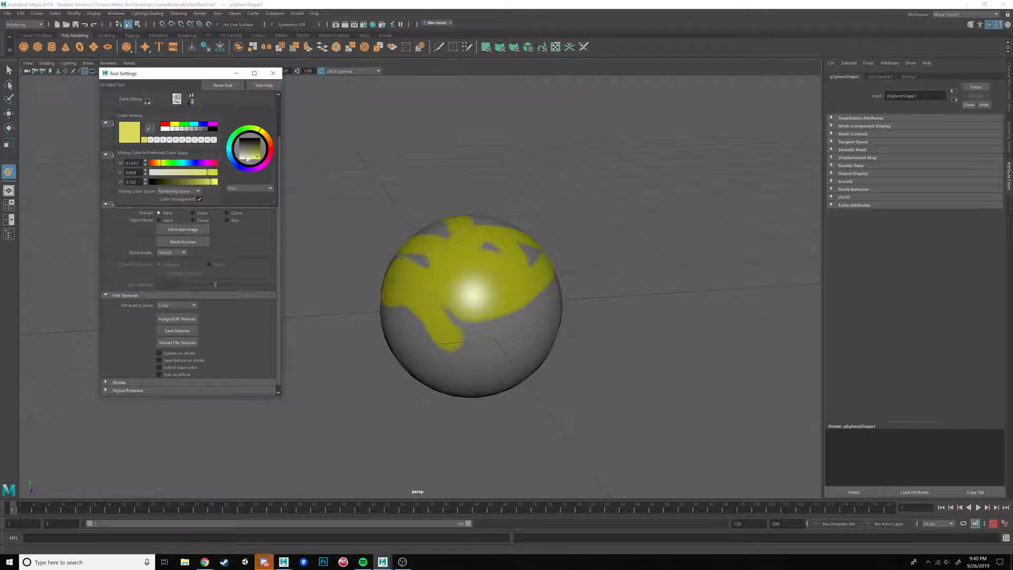
click(234, 163)
click(254, 156)
drag(255, 157, 266, 168)
mouse_move(375, 259)
alt+mouse_down()
mouse_move(459, 264)
mouse_move(462, 279)
mouse_move(479, 228)
mouse_move(501, 207)
mouse_move(476, 208)
mouse_move(521, 240)
mouse_move(515, 279)
mouse_move(479, 306)
alt+mouse_up()
mouse_move(379, 278)
alt+mouse_down()
mouse_move(377, 255)
mouse_move(371, 294)
alt+mouse_up()
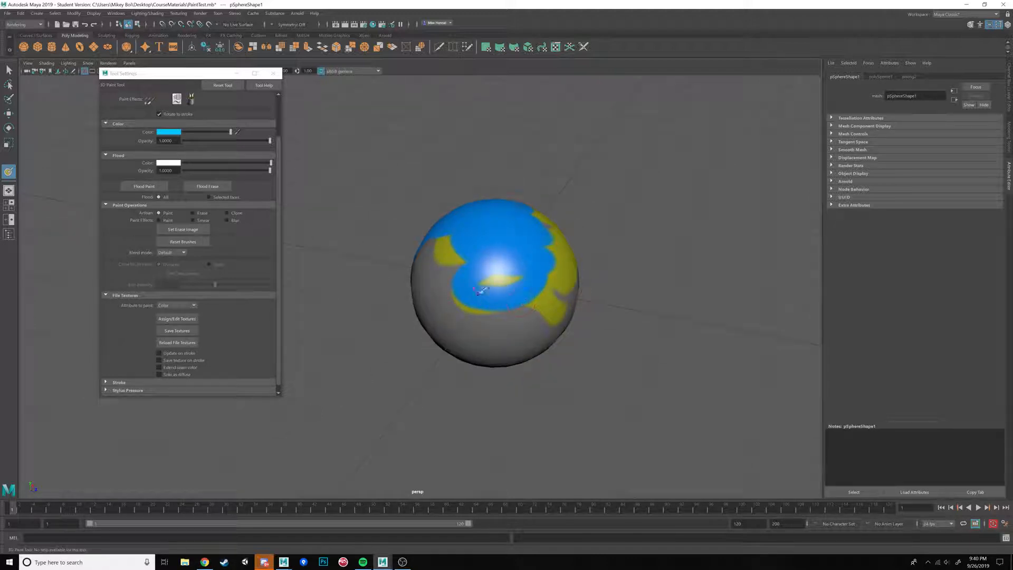
Reduce the brush size and paint thin blue curved lines around the sides of the sphere
key(b)
mouse_move(480, 289)
mouse_down()
mouse_move(513, 272)
mouse_move(425, 256)
mouse_move(504, 316)
mouse_up()
mouse_move(389, 323)
alt+mouse_down()
mouse_move(407, 325)
mouse_move(479, 259)
alt+mouse_up()
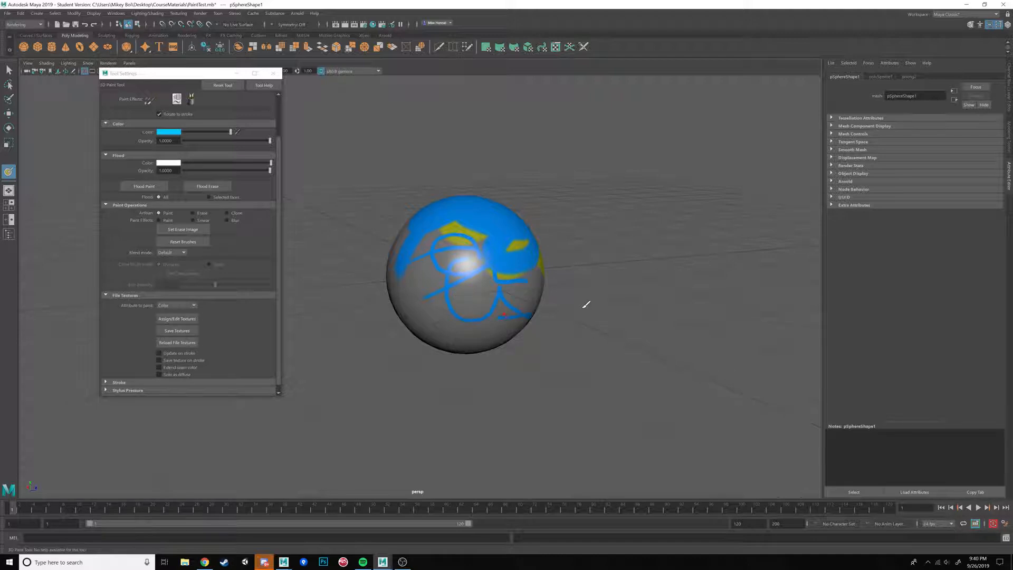
alt+drag(584, 301, 539, 302)
drag(452, 285, 459, 291)
mouse_move(518, 317)
mouse_down()
mouse_move(533, 308)
mouse_move(514, 284)
mouse_up()
alt+drag(600, 393, 637, 391)
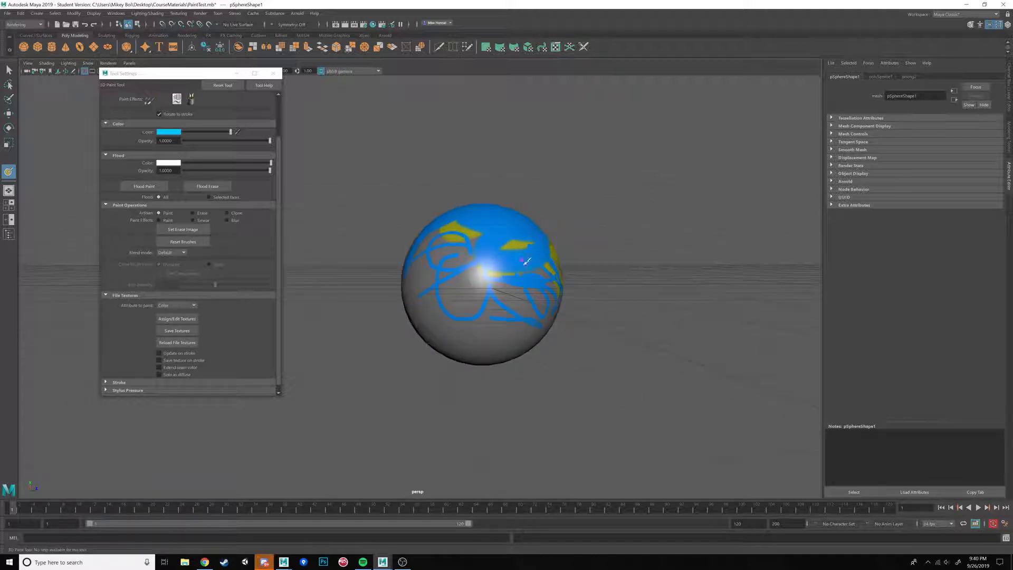
mouse_move(518, 237)
mouse_down()
mouse_move(513, 248)
mouse_move(522, 248)
mouse_up()
alt+drag(483, 369, 468, 291)
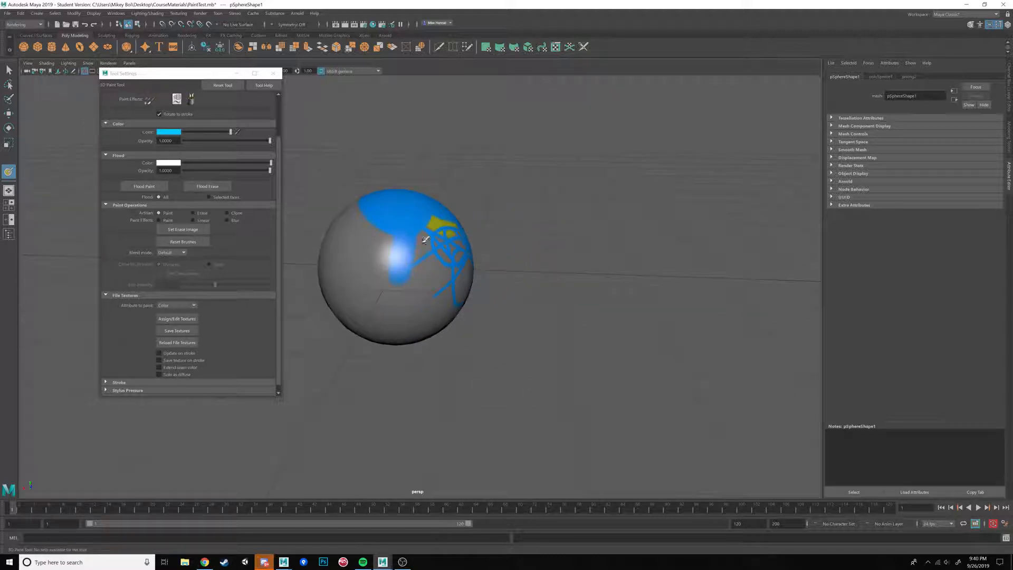
alt+drag(320, 326, 366, 333)
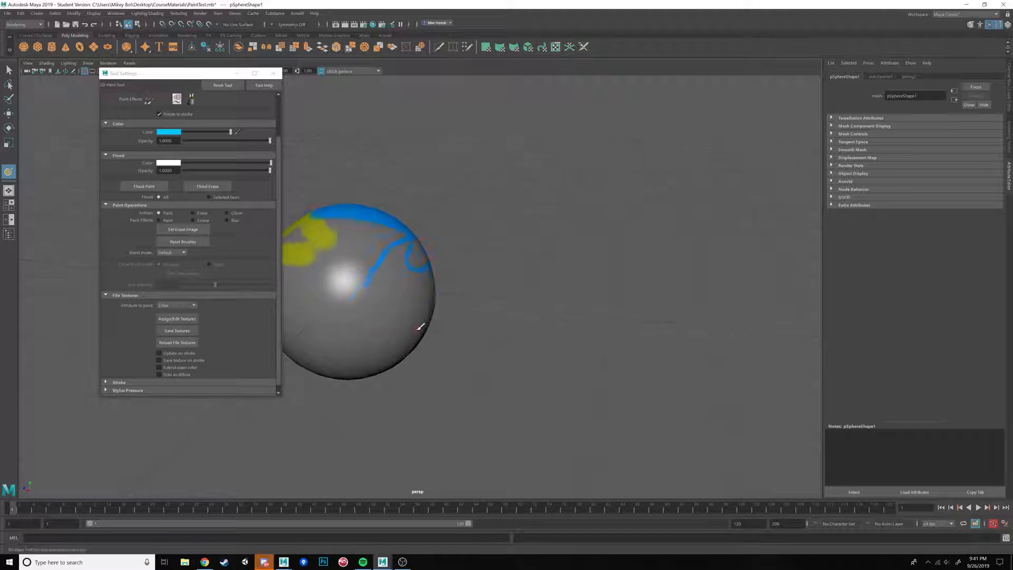
mouse_move(498, 350)
alt+mouse_down()
mouse_move(525, 317)
mouse_move(564, 328)
mouse_move(594, 314)
mouse_move(520, 306)
mouse_move(520, 322)
mouse_move(448, 324)
alt+mouse_up()
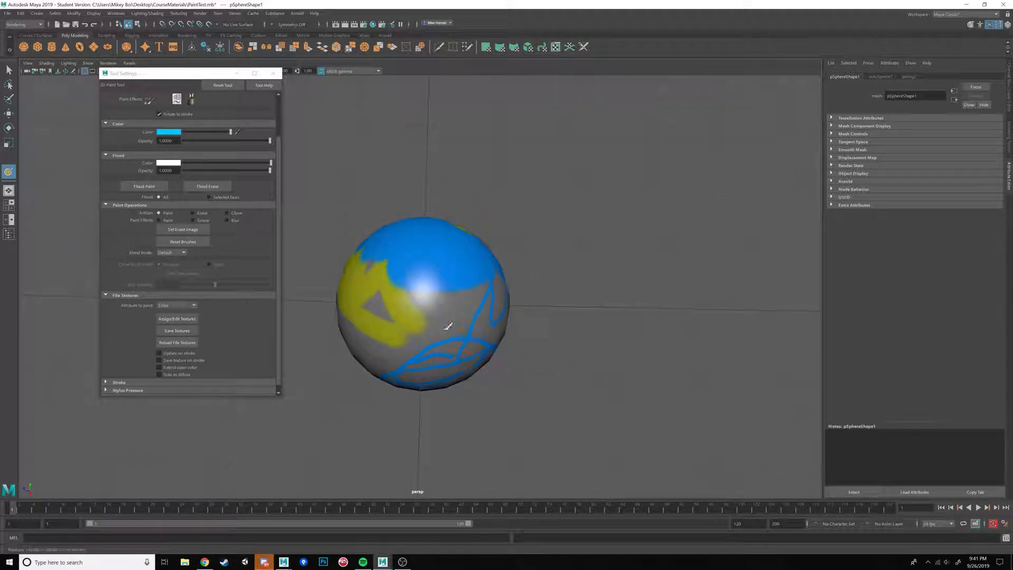
mouse_move(364, 339)
alt+mouse_down()
mouse_move(357, 353)
mouse_move(422, 329)
alt+mouse_up()
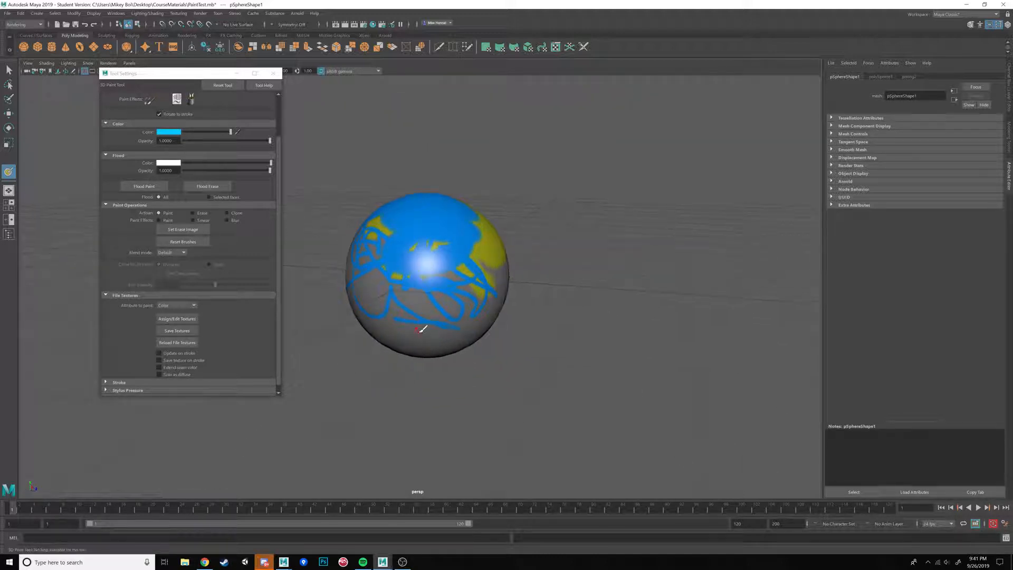
Save the painted textures and copy the saved PNG's file path from the result message
click(191, 331)
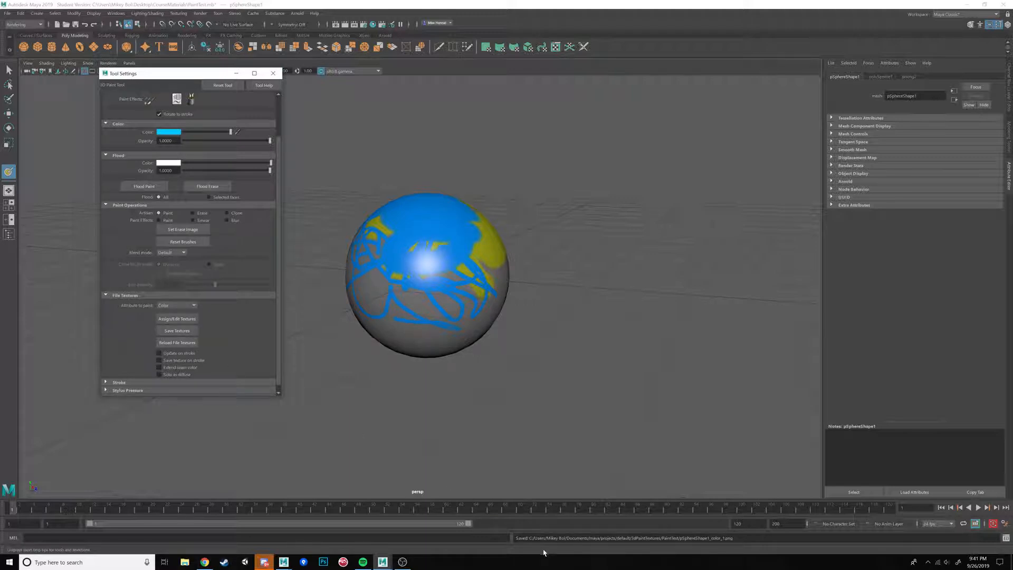
drag(530, 536, 733, 553)
key(ctrl+c)
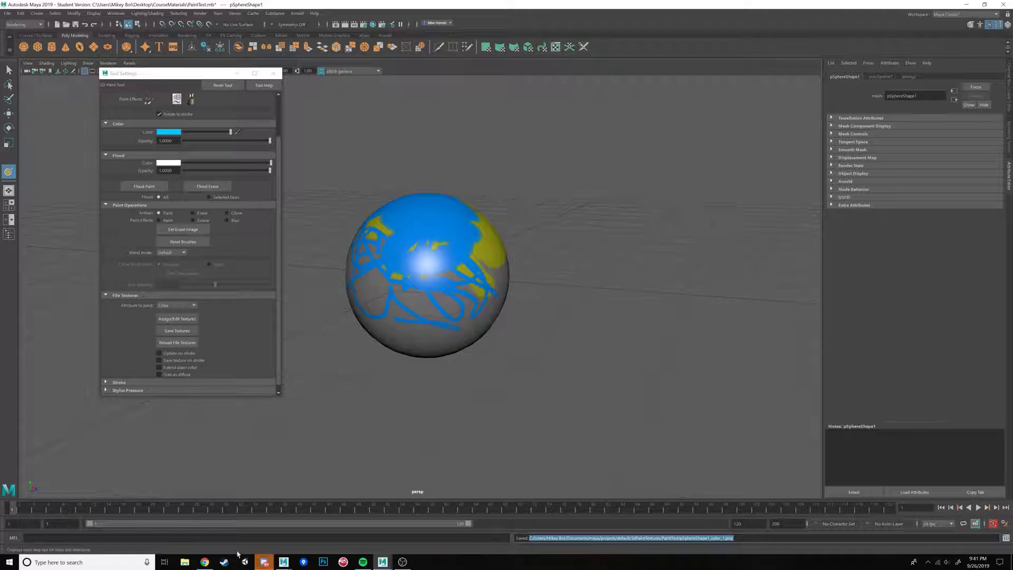
Open a new File Explorer window and paste the copied texture path into its address field
click(189, 563)
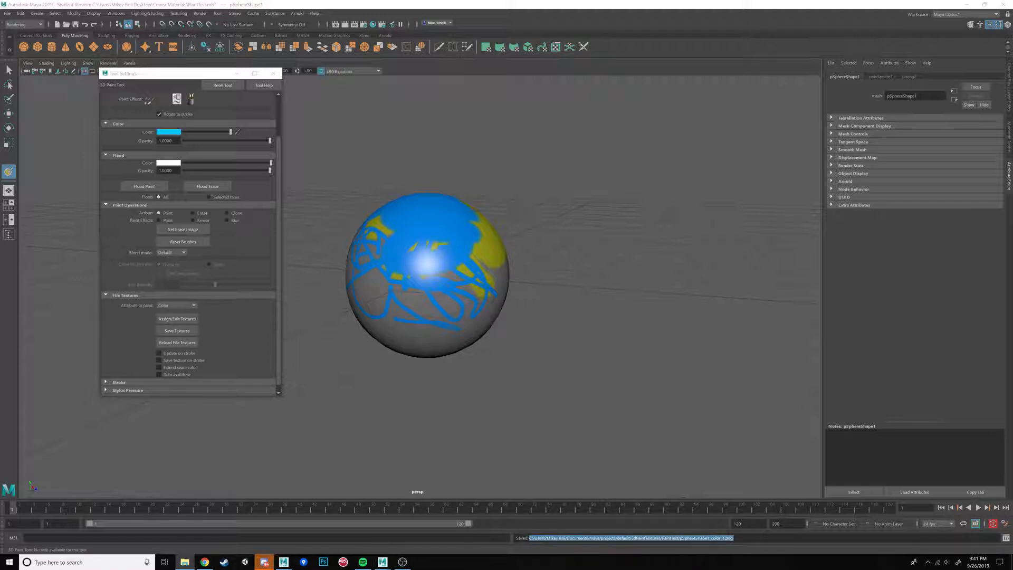
key(super+e)
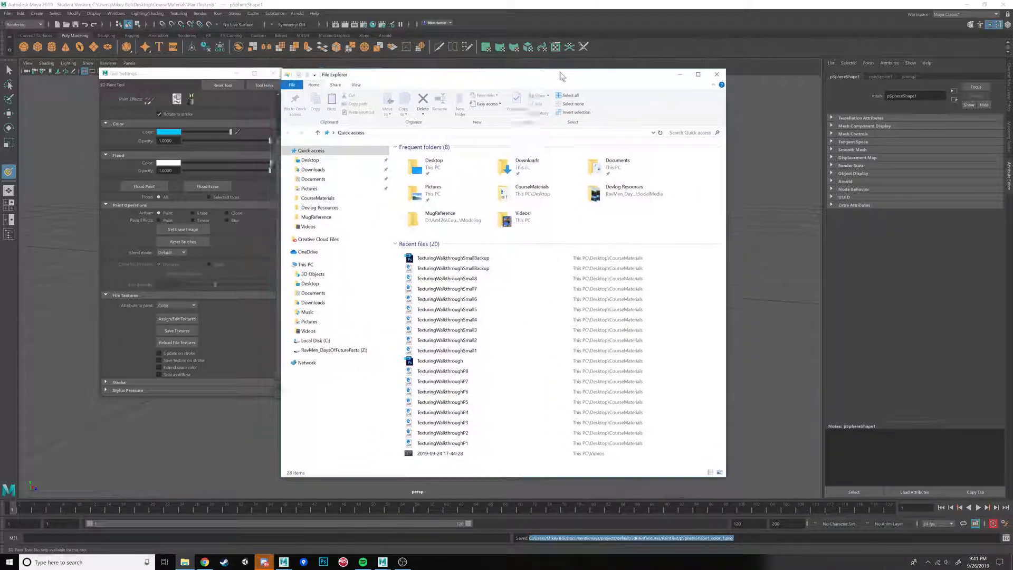
click(417, 146)
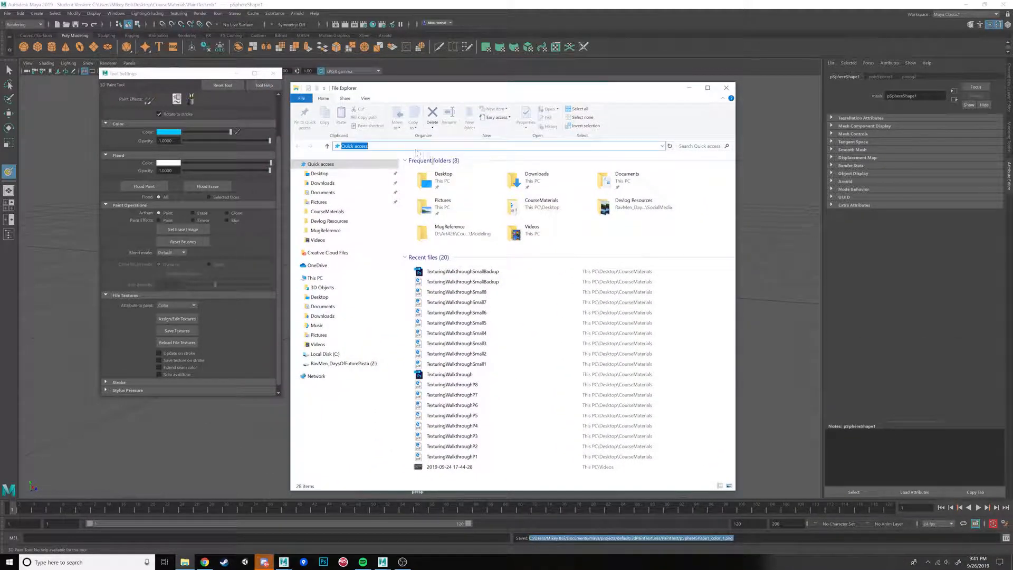
key(ctrl+v)
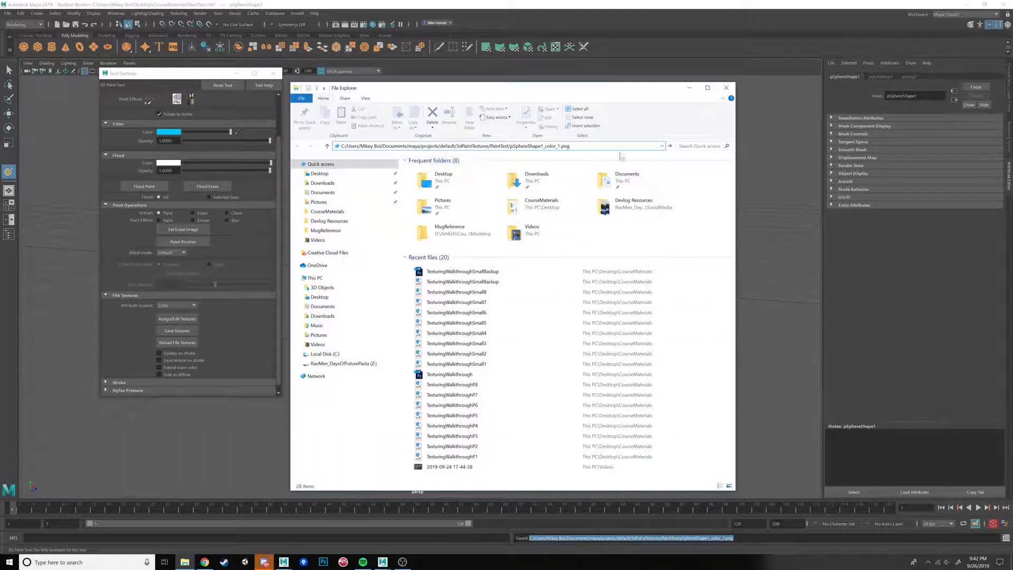
Remove the PNG file name from the end of the pasted path and go to the PaintTest folder
double_click(565, 146)
key(BackSpace)
key(BackSpace)
key(BackSpace)
key(BackSpace)
key(BackSpace)
key(BackSpace)
key(BackSpace)
key(BackSpace)
key(BackSpace)
key(BackSpace)
key(BackSpace)
key(BackSpace)
key(BackSpace)
key(BackSpace)
key(BackSpace)
key(BackSpace)
key(BackSpace)
key(BackSpace)
key(BackSpace)
key(BackSpace)
key(Return)
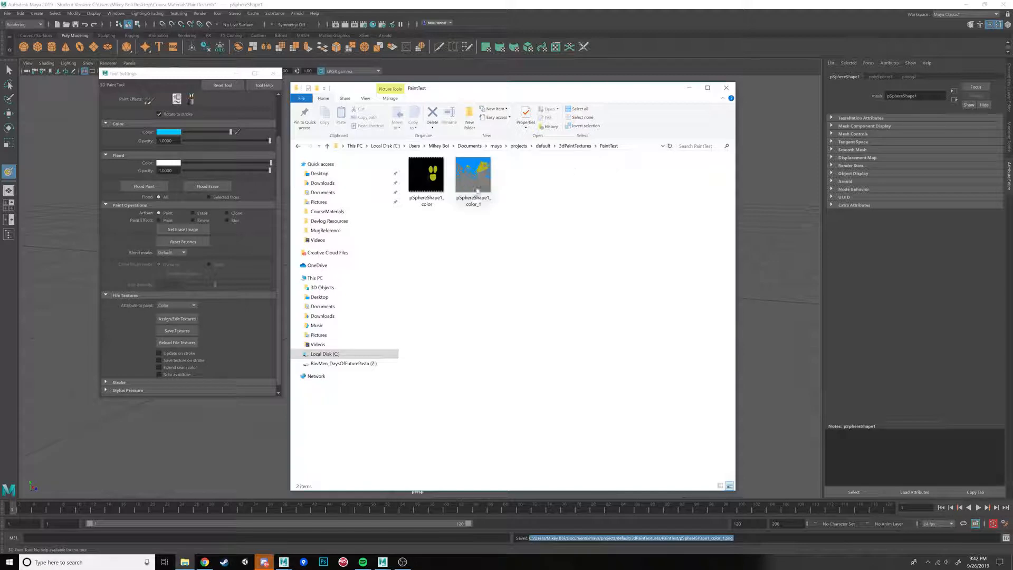
Move pSphereShape1_color_1 from the PaintTest folder to the Desktop folder and select it there
click(478, 180)
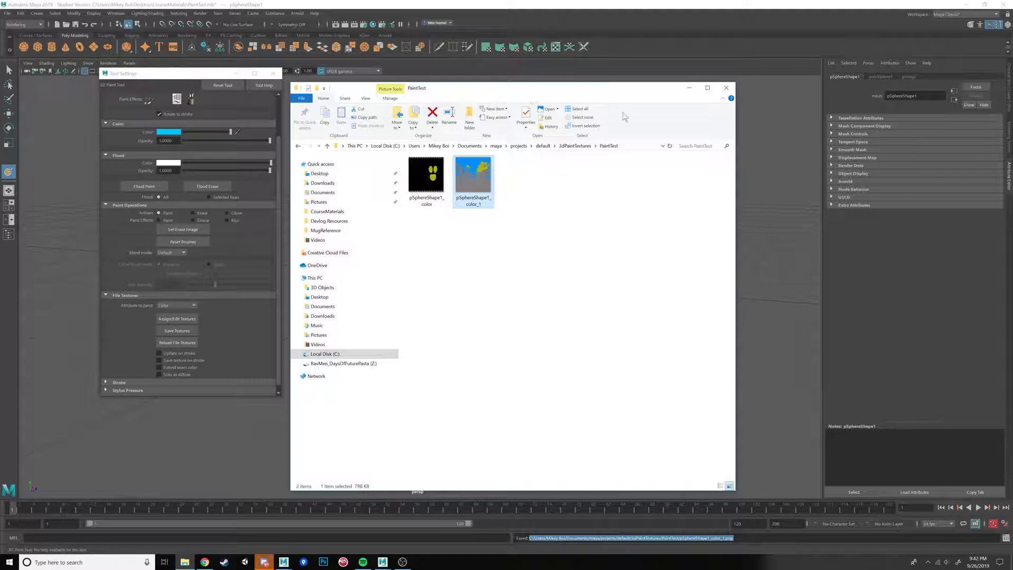
drag(510, 89, 655, 114)
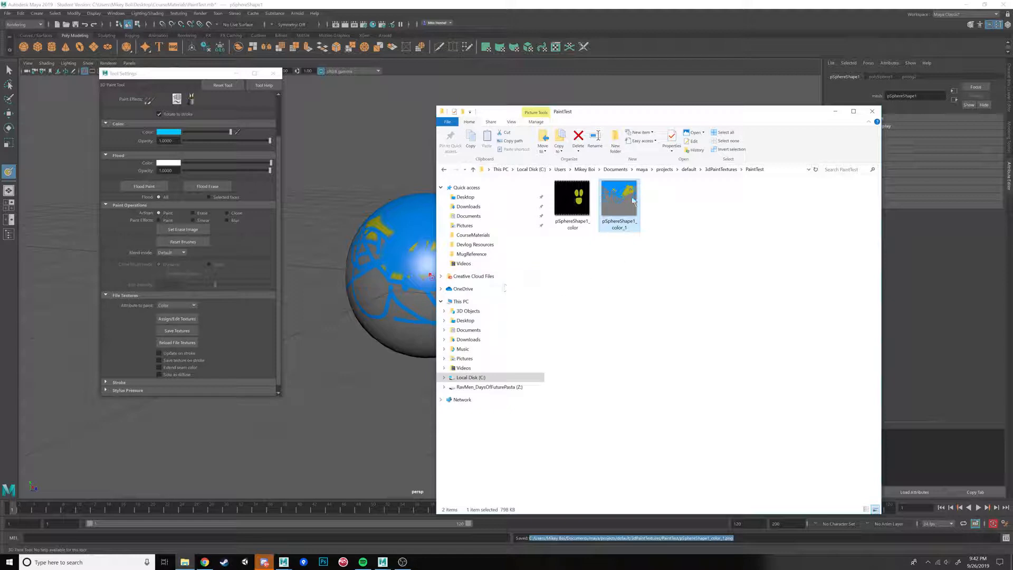
mouse_move(625, 204)
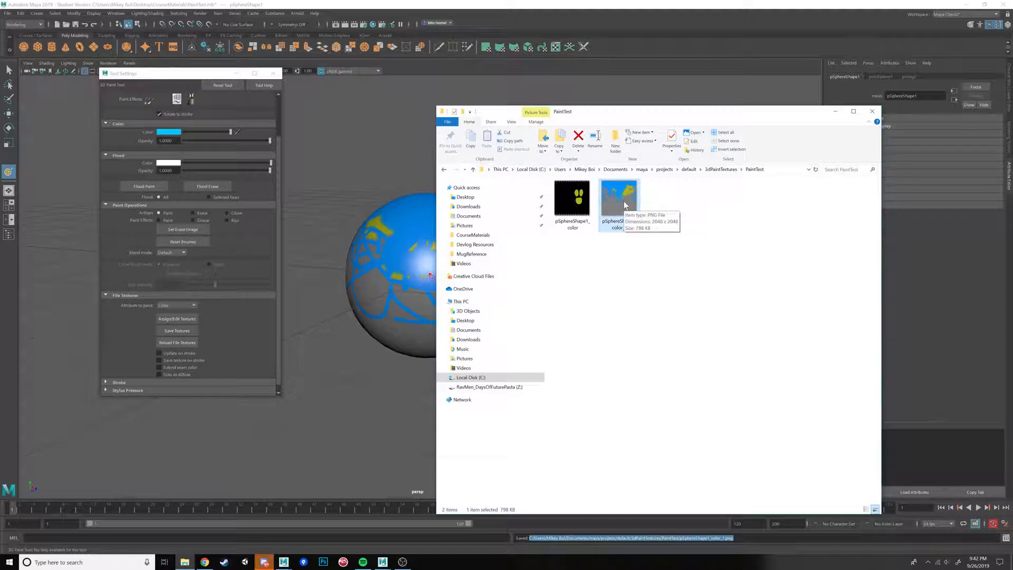
mouse_move(625, 205)
mouse_down()
mouse_move(478, 179)
mouse_move(471, 200)
mouse_up()
click(465, 196)
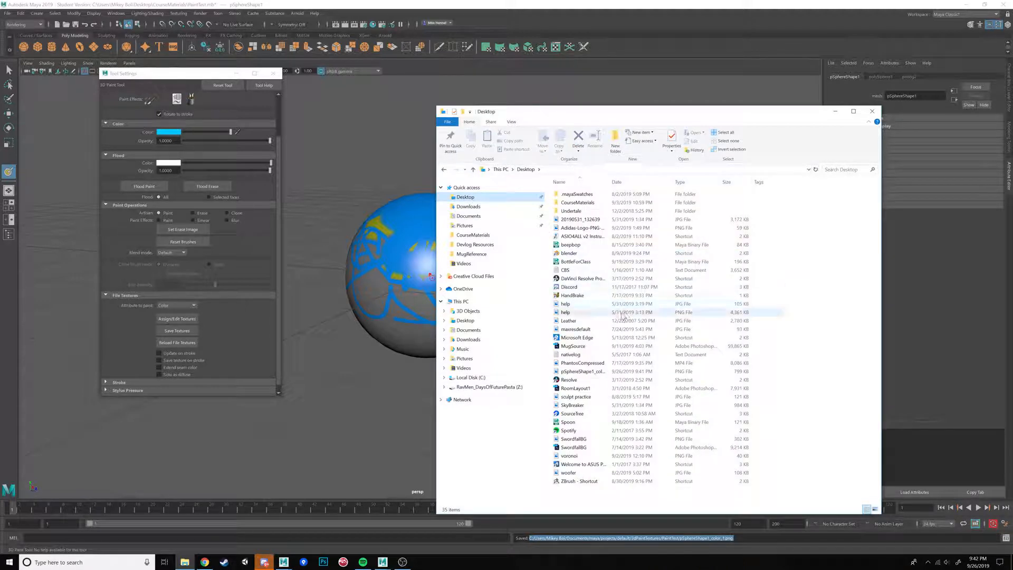
double_click(596, 371)
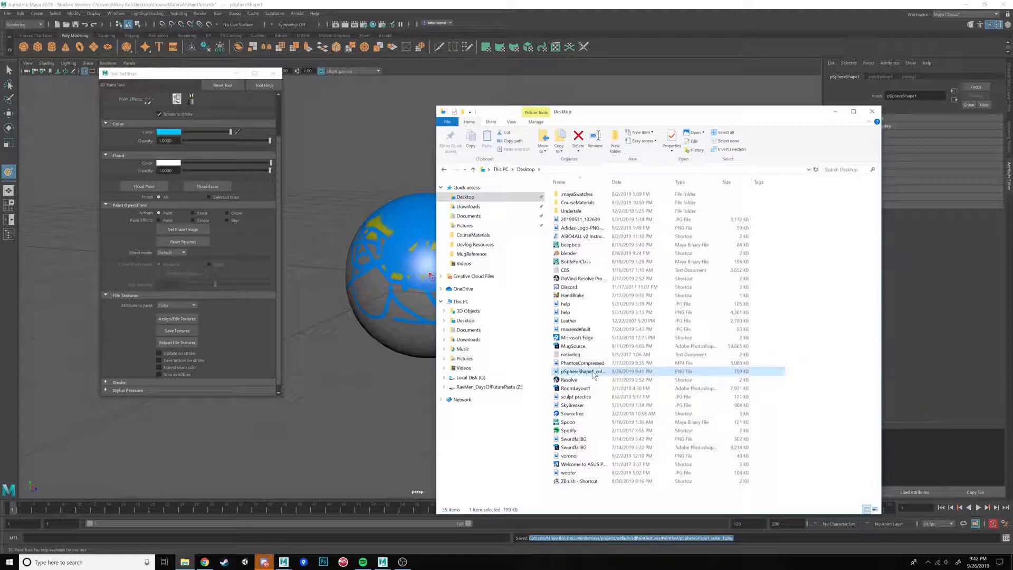
Switch back to Maya, select the sphere with the Move tool and show its Phong material's attributes
key(w)
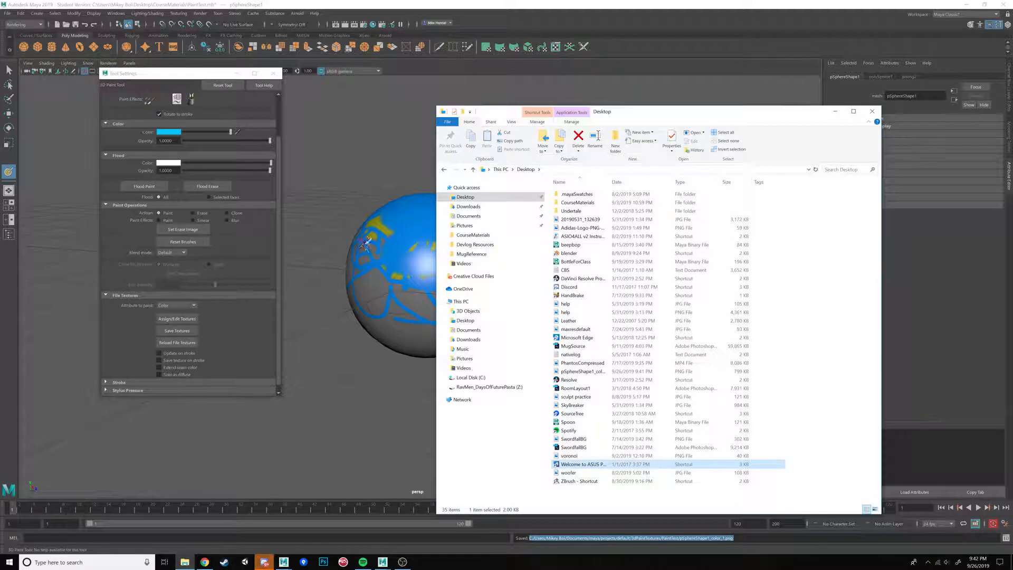
click(370, 243)
right_drag(443, 223, 488, 210)
key(w)
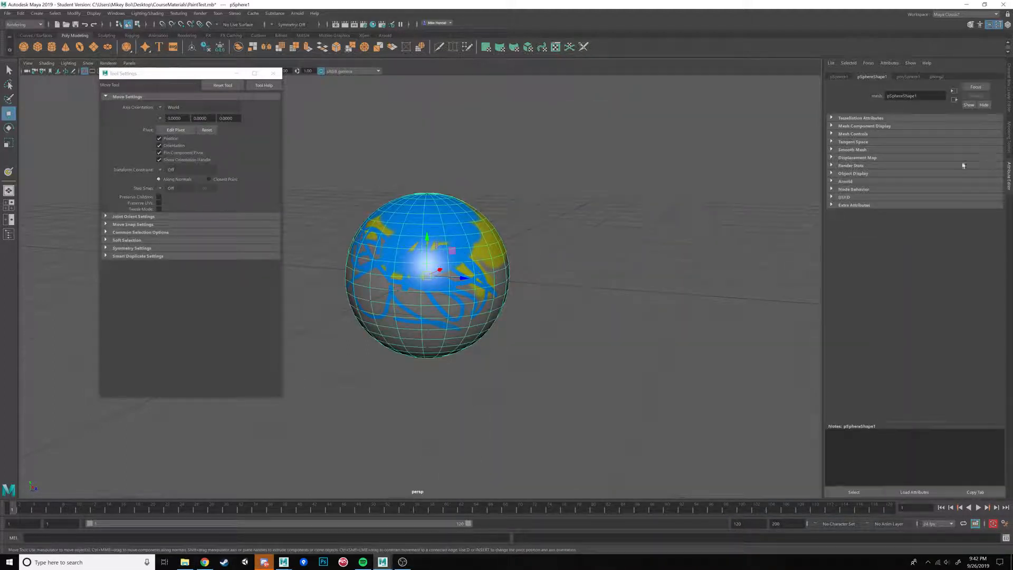
right_drag(447, 242, 445, 418)
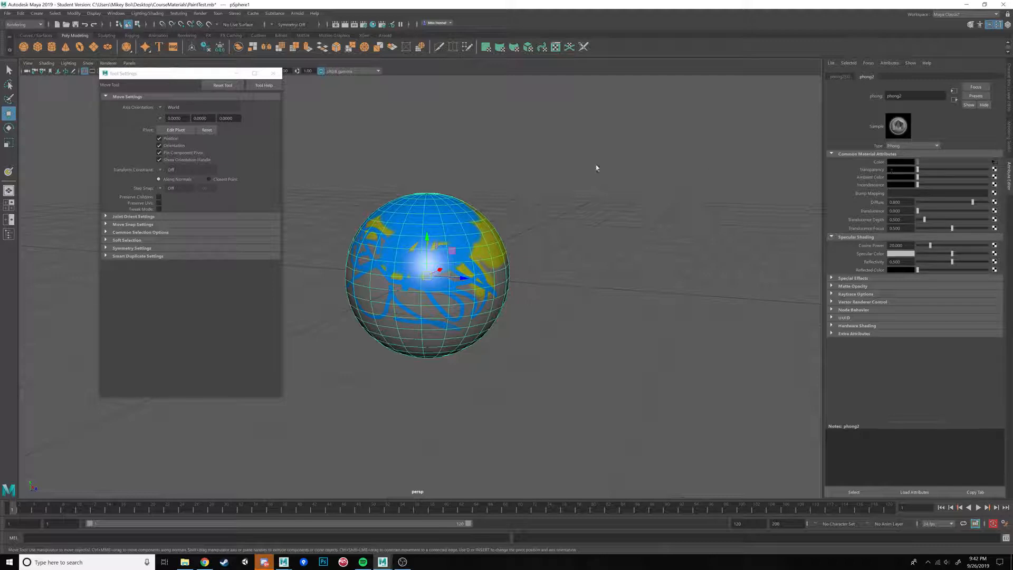
Open the file texture connected to the Phong material's Color attribute and reload its image
click(994, 162)
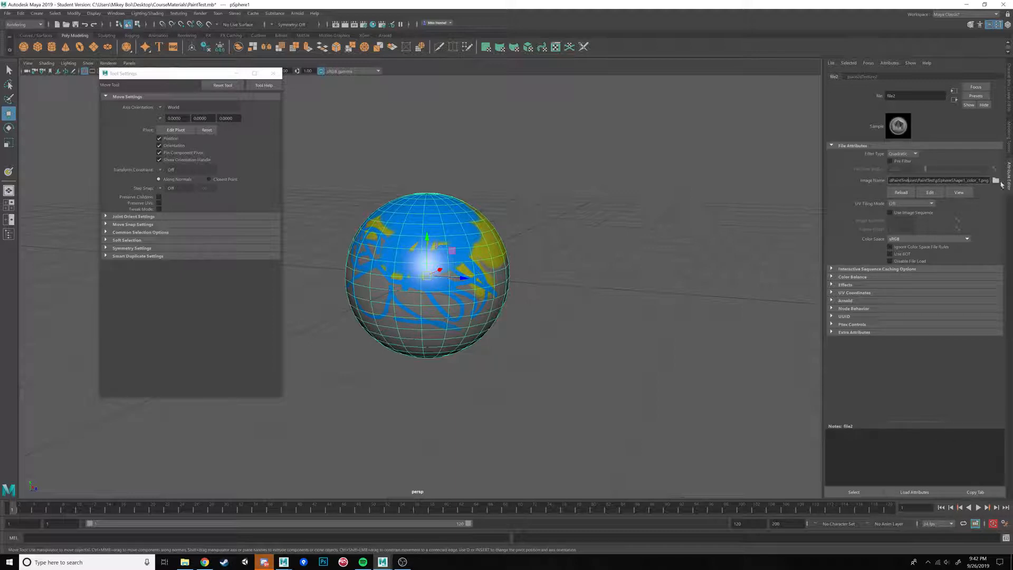
click(996, 180)
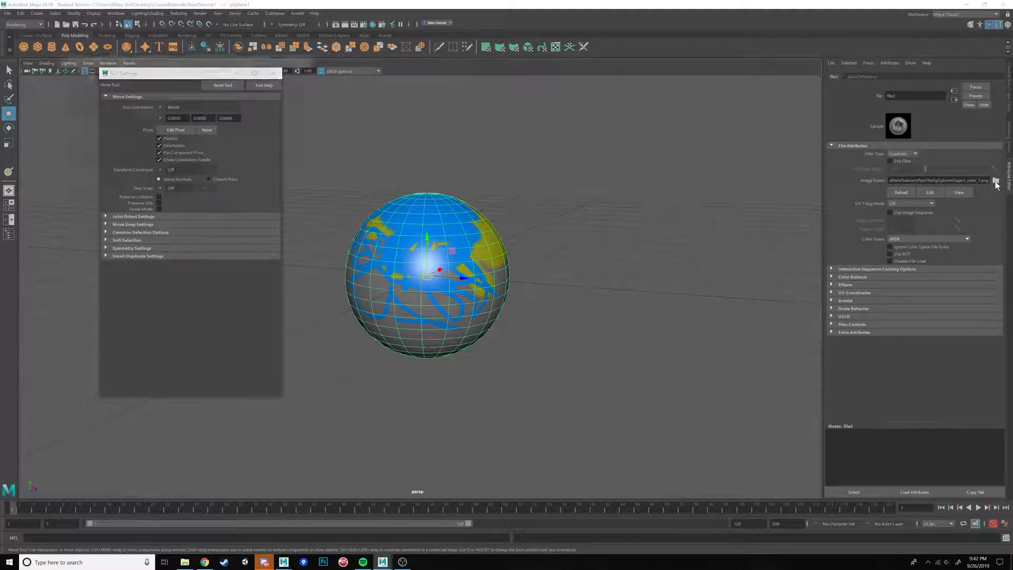
click(301, 210)
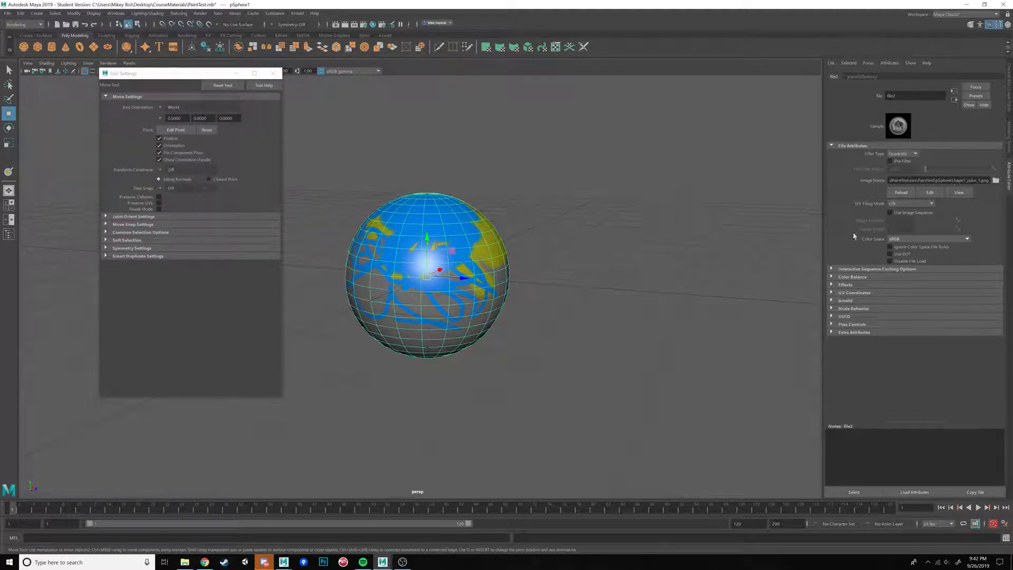
click(905, 193)
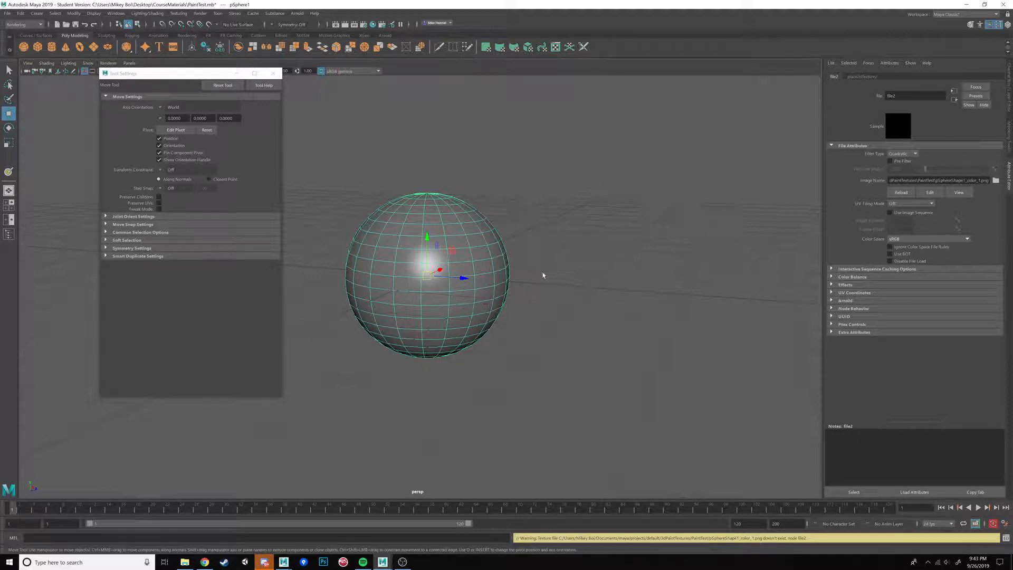
Relink the file texture's image to pSphereShape1_color_1.png on the Desktop and deselect the sphere
alt+drag(543, 274, 536, 292)
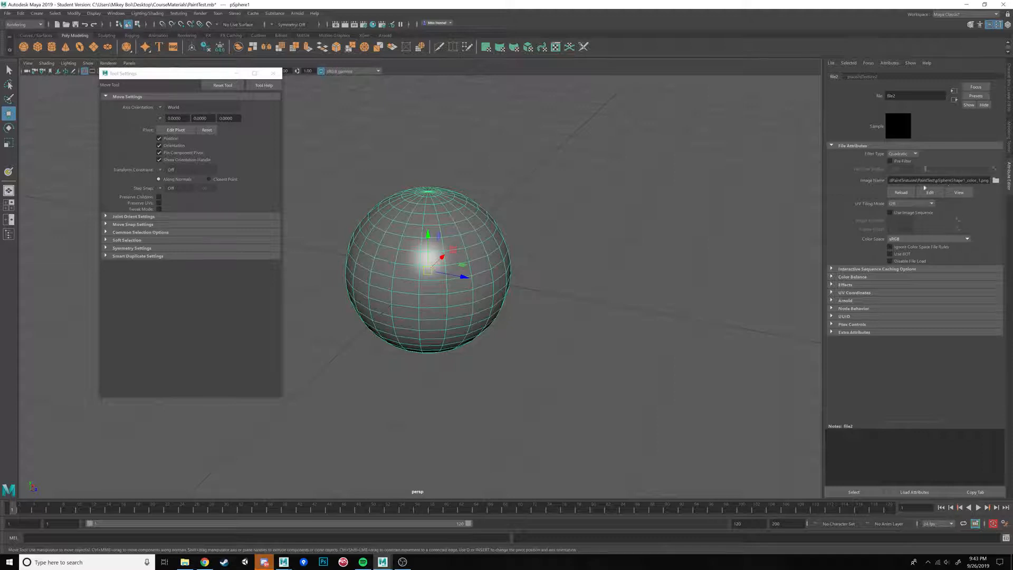
click(997, 181)
click(72, 95)
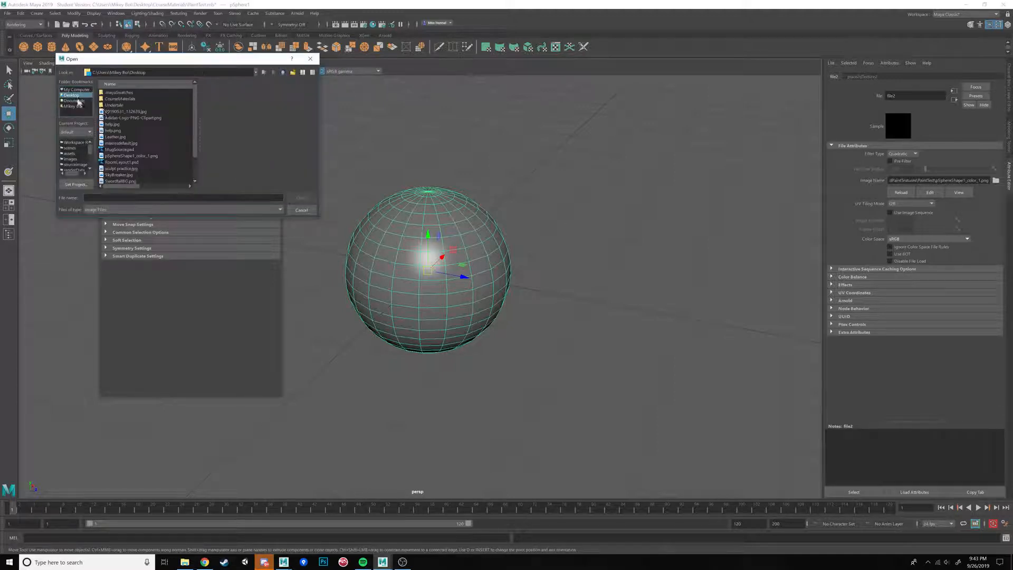
click(150, 110)
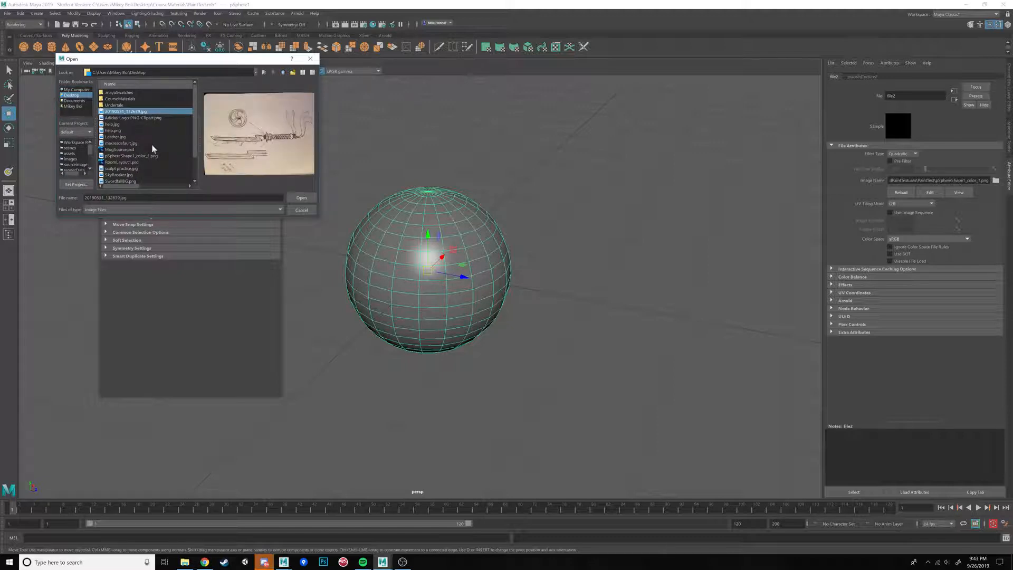
scroll(153, 132, down, 2)
click(145, 133)
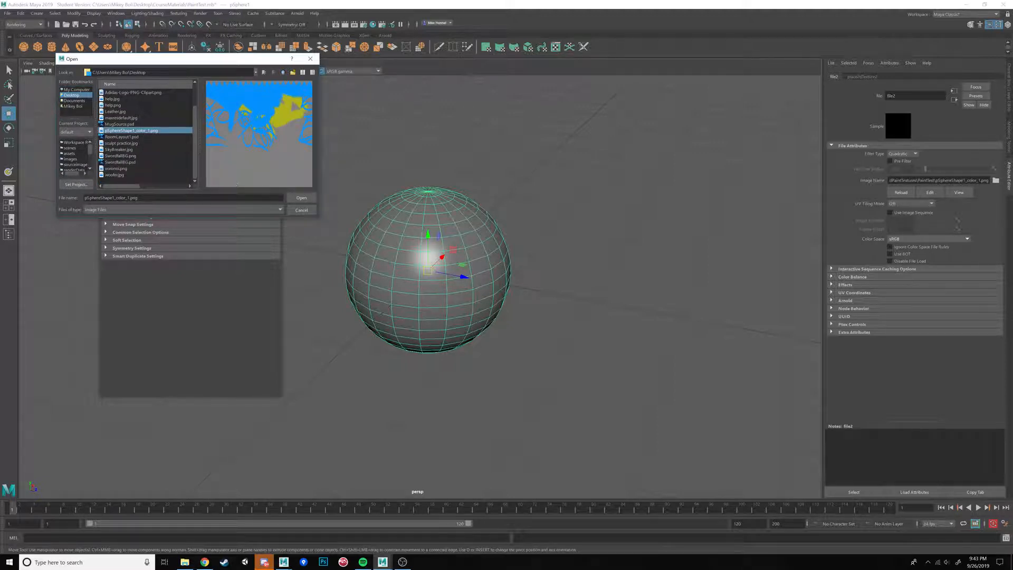
click(302, 198)
click(613, 248)
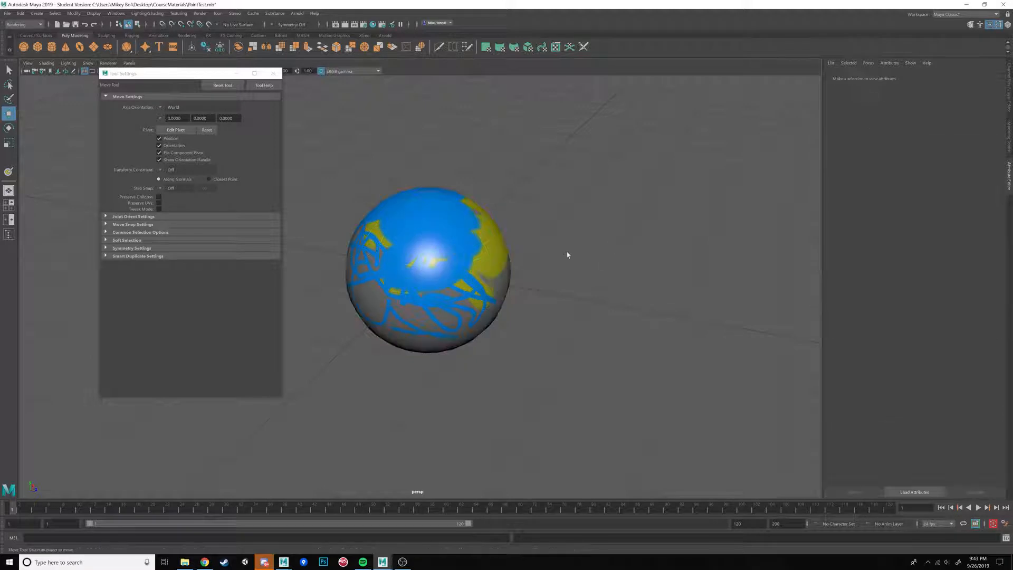
Inspect the textured sphere from several sides and save the scene
mouse_move(565, 254)
alt+mouse_down()
mouse_move(490, 267)
mouse_move(531, 276)
mouse_move(480, 283)
mouse_move(534, 290)
mouse_move(656, 265)
mouse_move(547, 255)
mouse_move(595, 285)
mouse_move(602, 269)
mouse_move(587, 222)
mouse_move(572, 233)
alt+mouse_up()
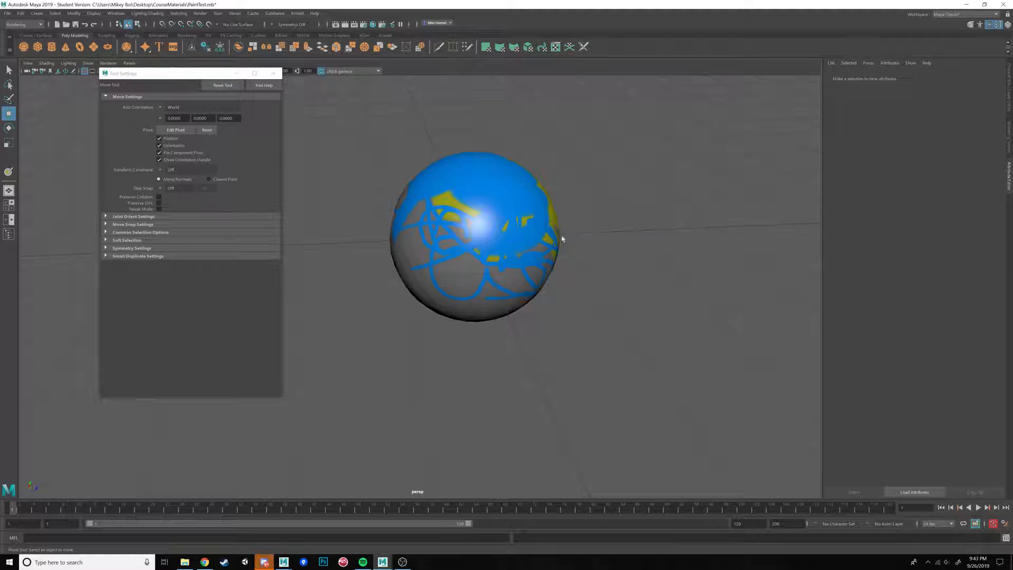
mouse_move(561, 235)
alt+mouse_down()
mouse_move(469, 244)
mouse_move(401, 229)
mouse_move(372, 204)
alt+mouse_up()
key(ctrl+s)
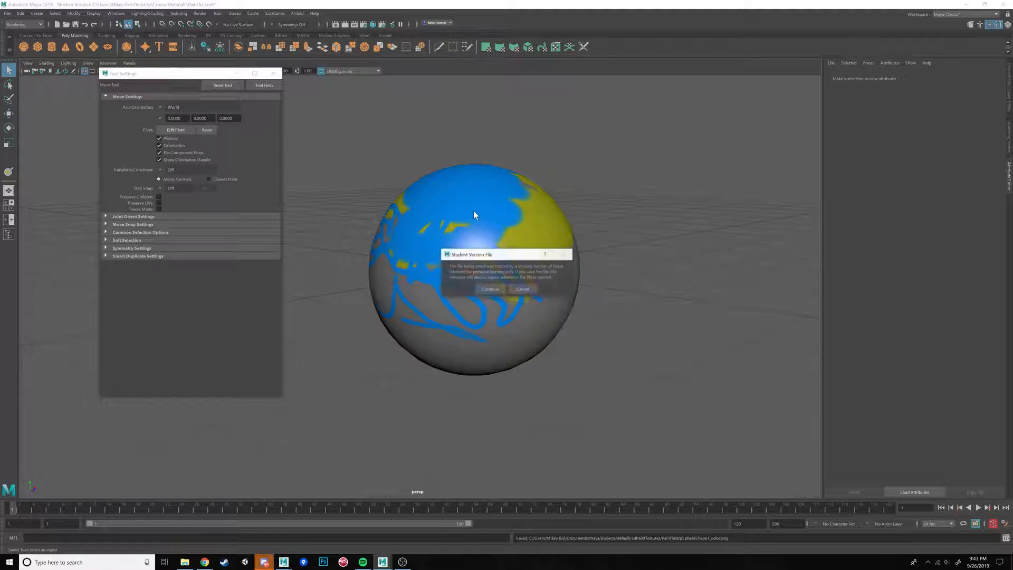